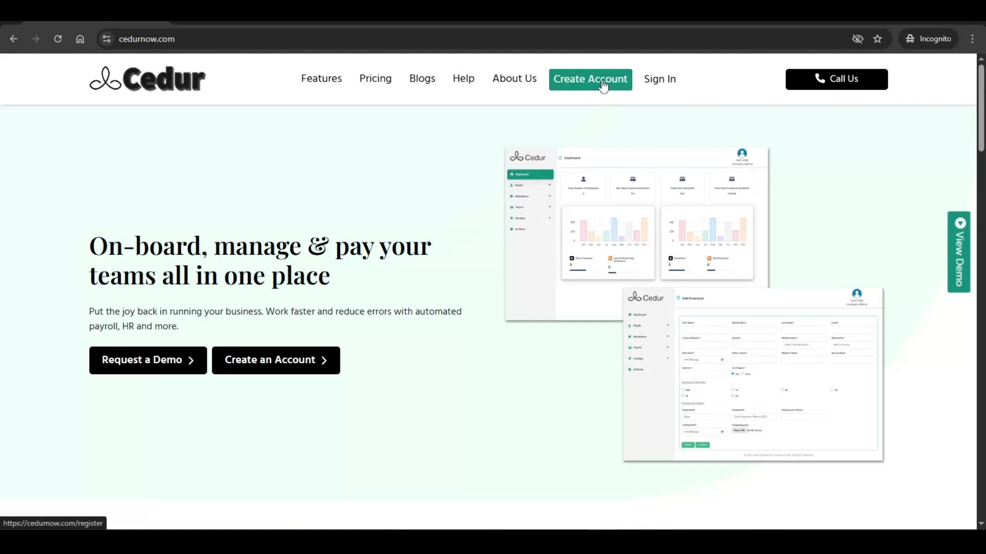
# - Go to Create Account from the Cedur homepage's top navigation
pyautogui.click(604, 85)
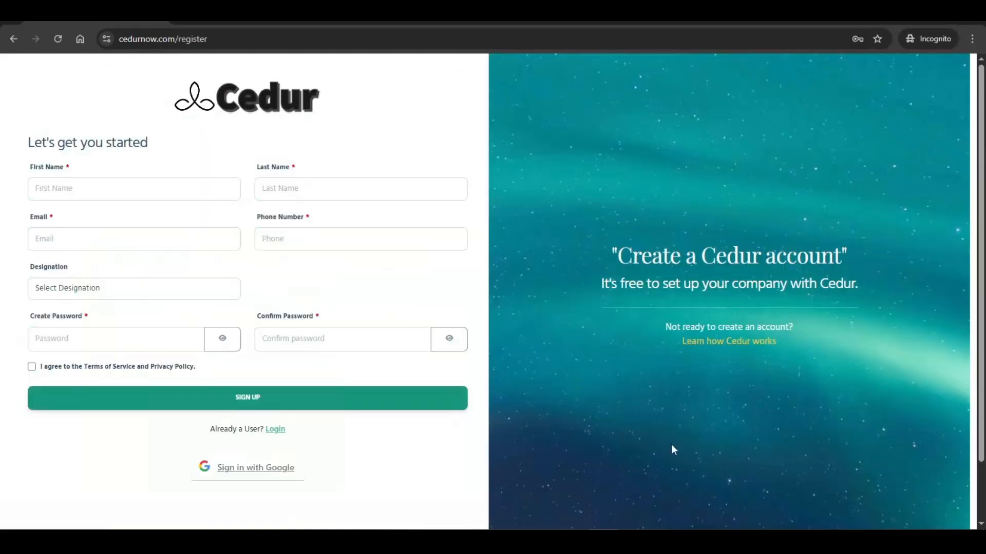
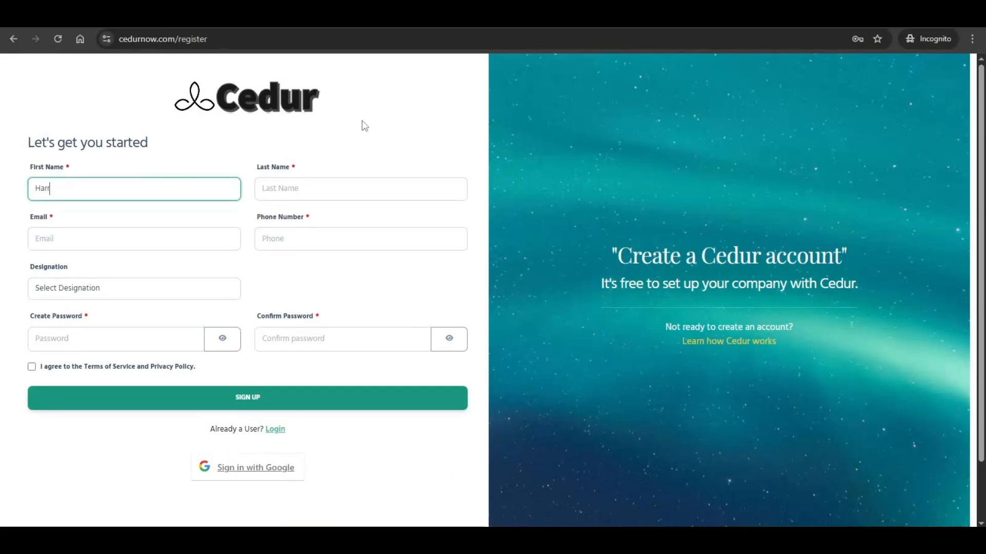
# - Enter the admin's first and last name, e-mail address and phone number
pyautogui.press('Tab')
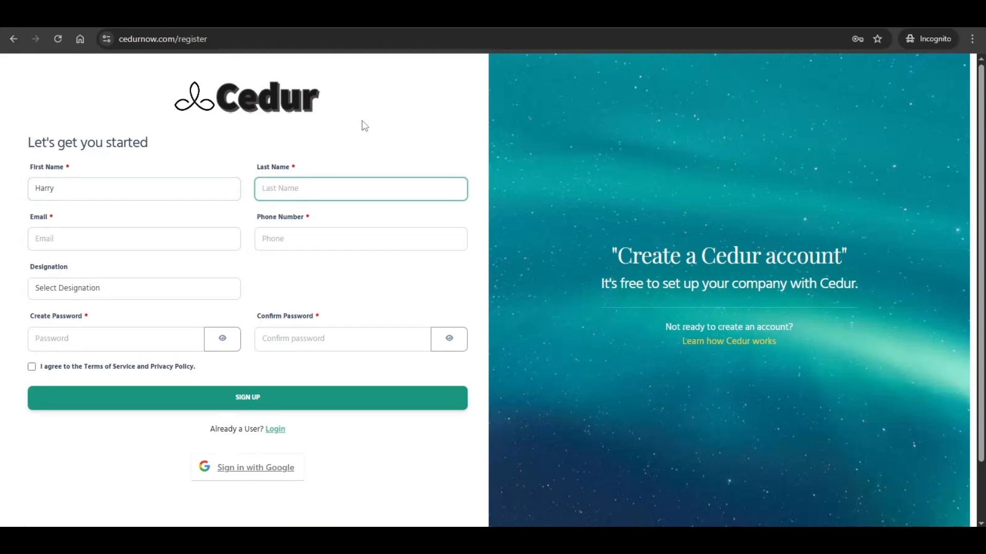
pyautogui.press('Tab')
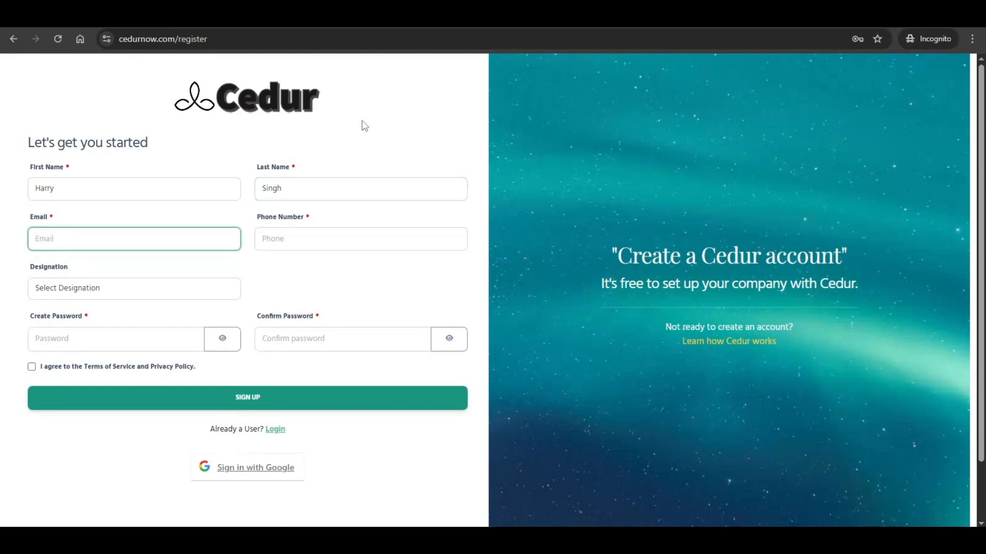
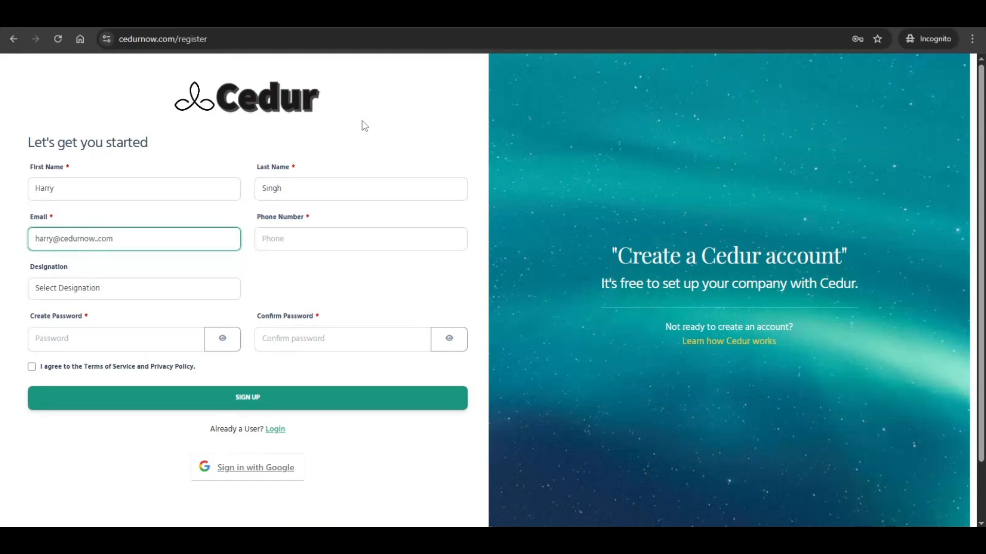
pyautogui.press('Left')
pyautogui.press('Left')
pyautogui.click(362, 233)
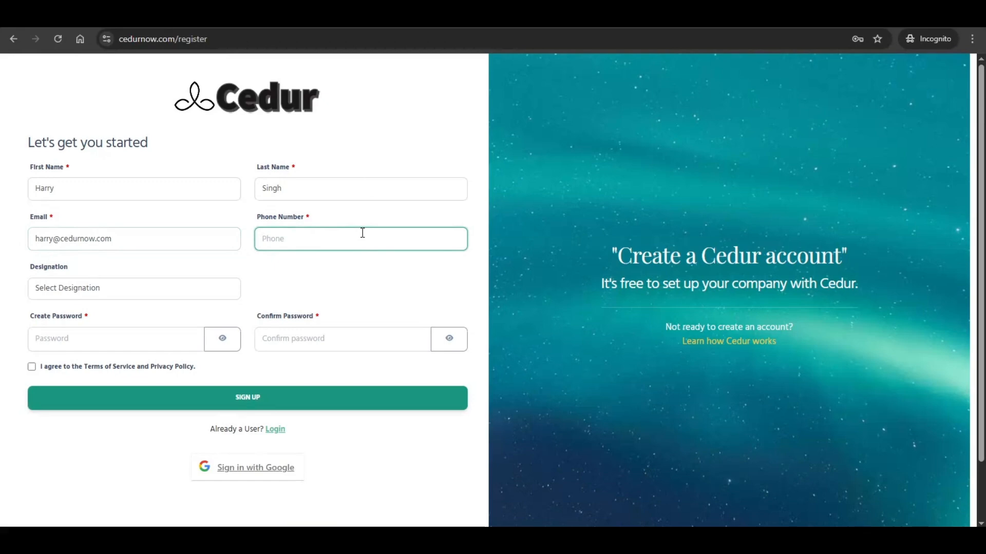
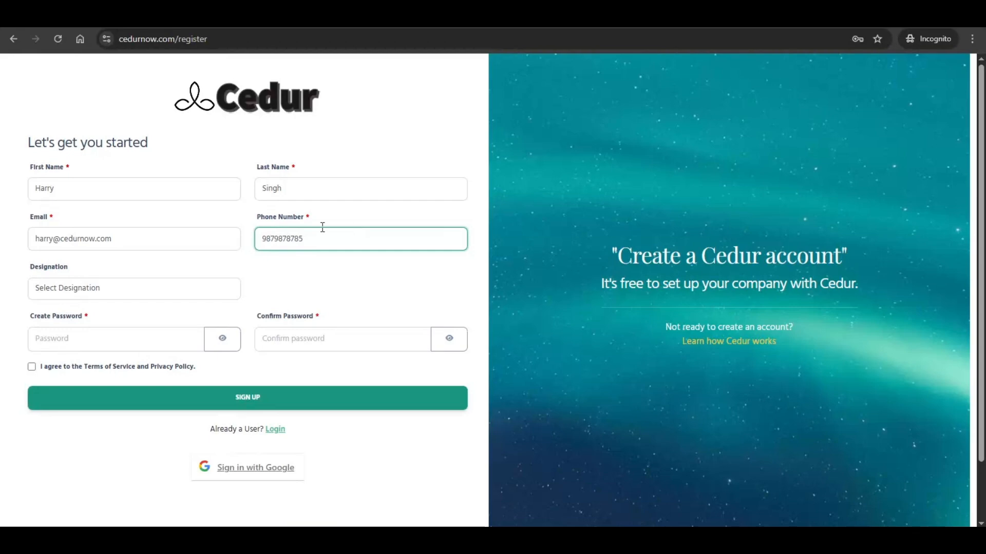
# - Choose Chief Human Resources Officer (CHRO), set and confirm the password, accept terms, and sign up
pyautogui.click(162, 292)
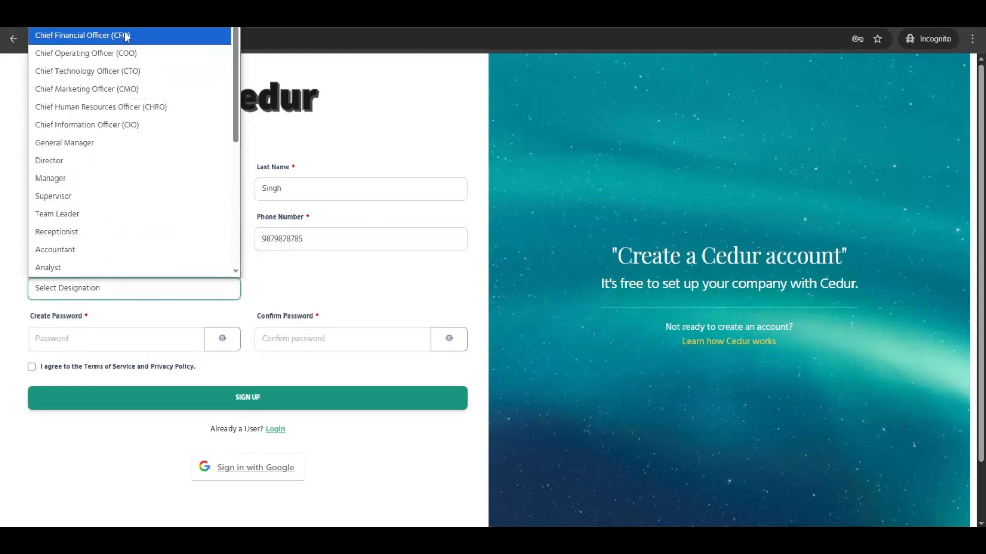
pyautogui.click(122, 107)
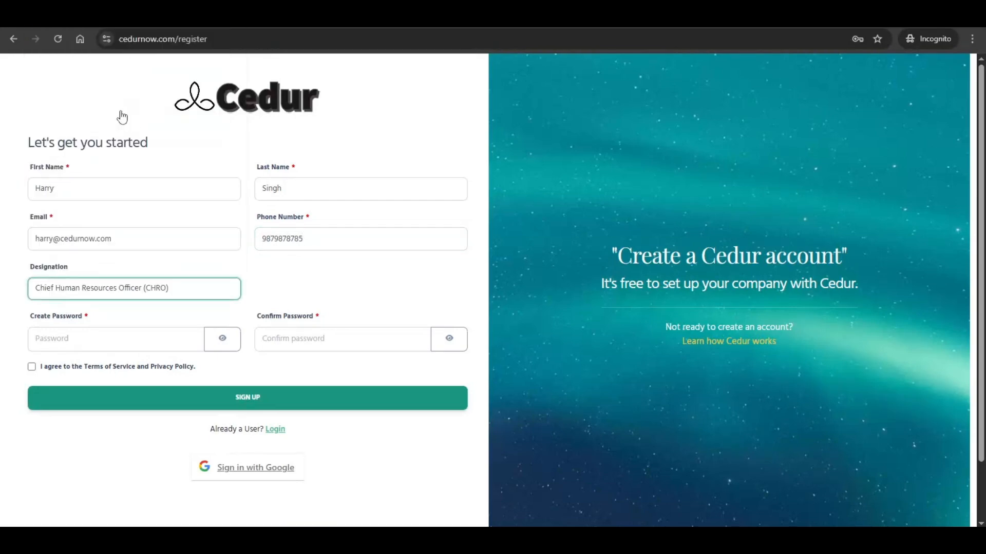
pyautogui.click(106, 336)
pyautogui.write('••')
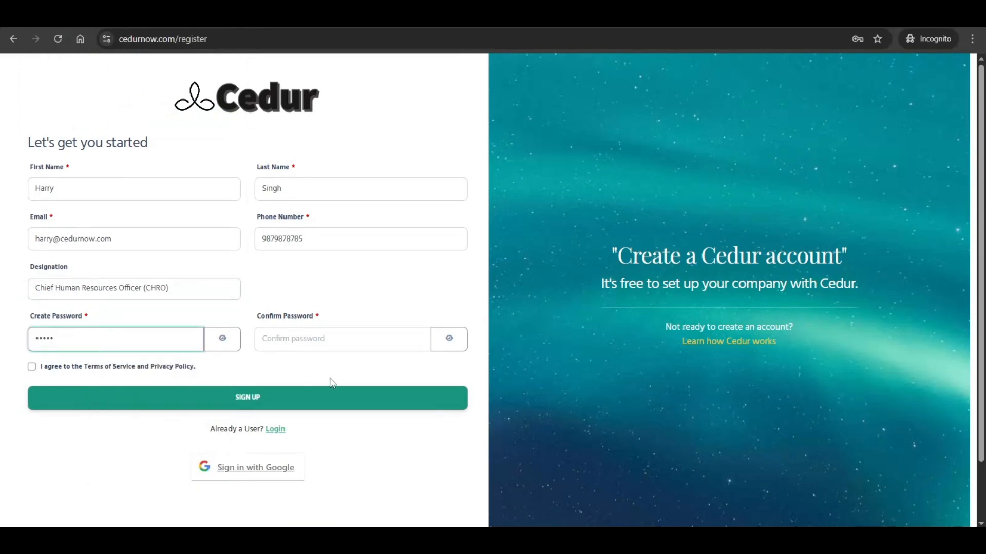
pyautogui.click(341, 333)
pyautogui.write('•')
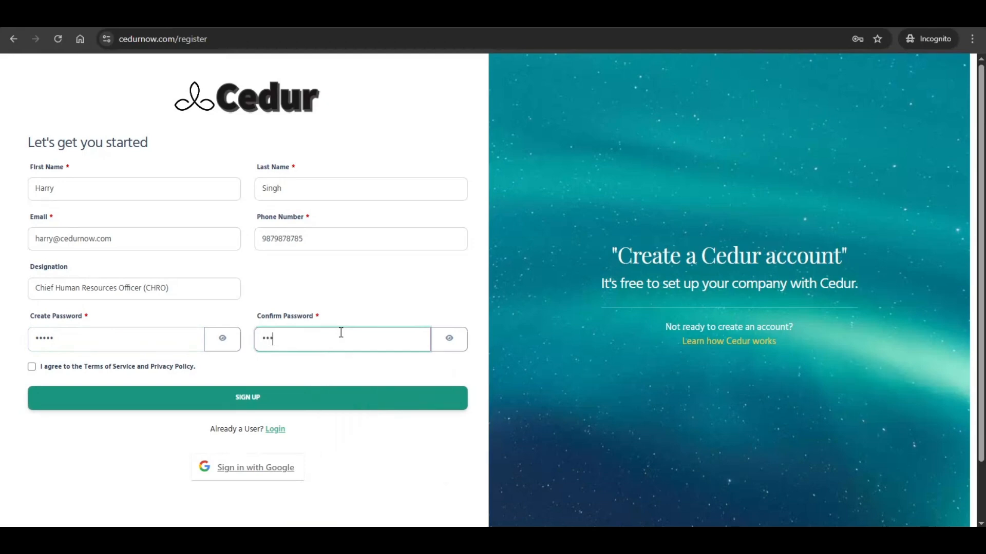
pyautogui.click(31, 367)
pyautogui.click(211, 393)
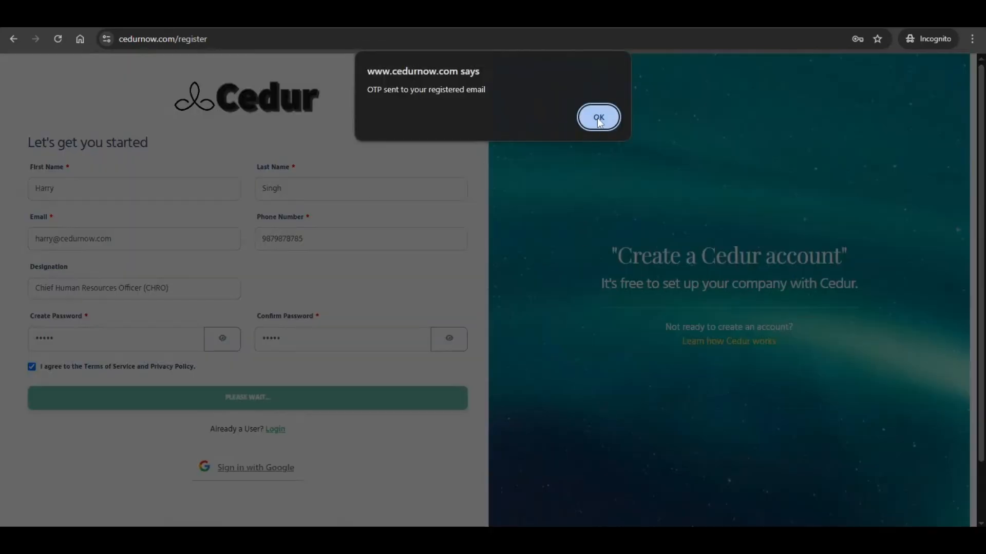
# - Enter the emailed one-time code, submit it, and acknowledge the Email Verified message
pyautogui.click(599, 120)
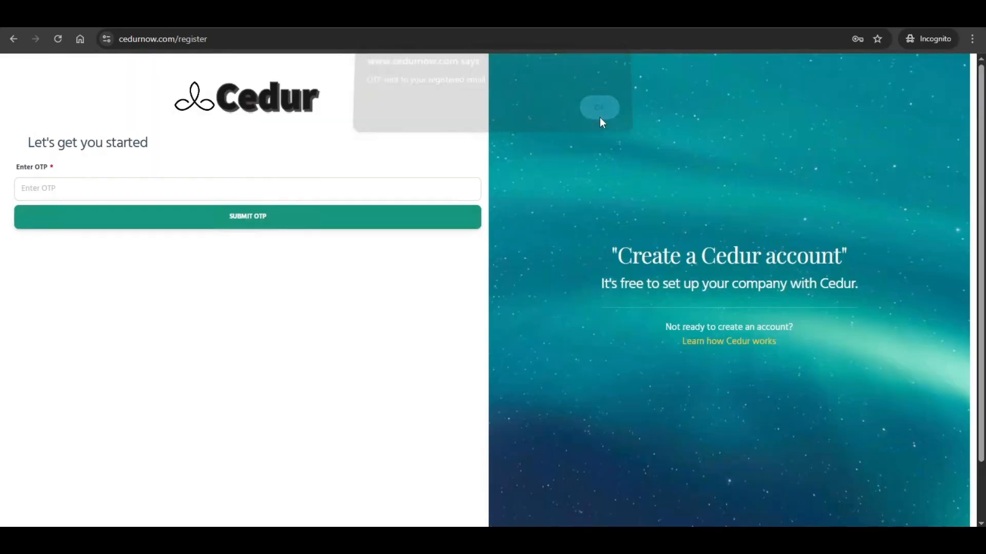
pyautogui.click(236, 188)
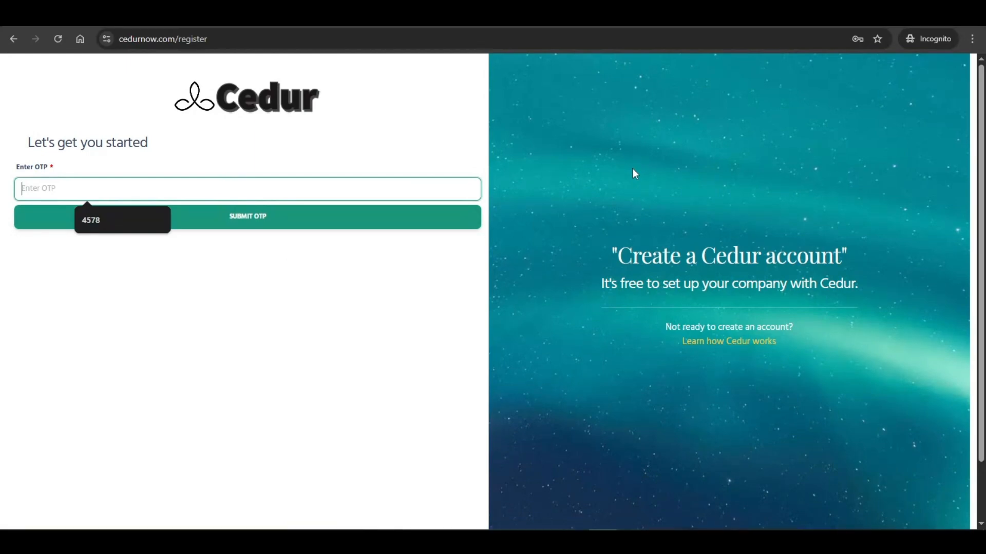
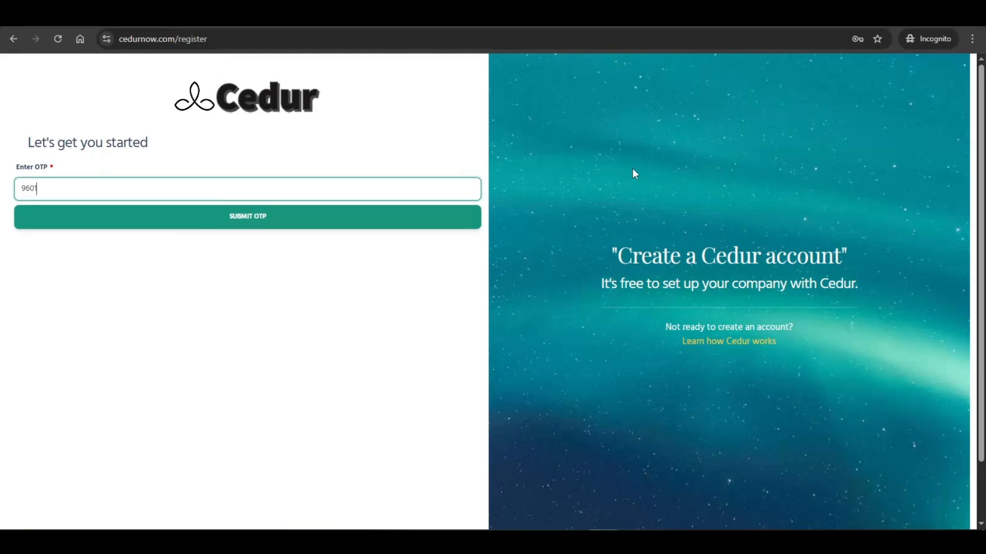
pyautogui.click(302, 212)
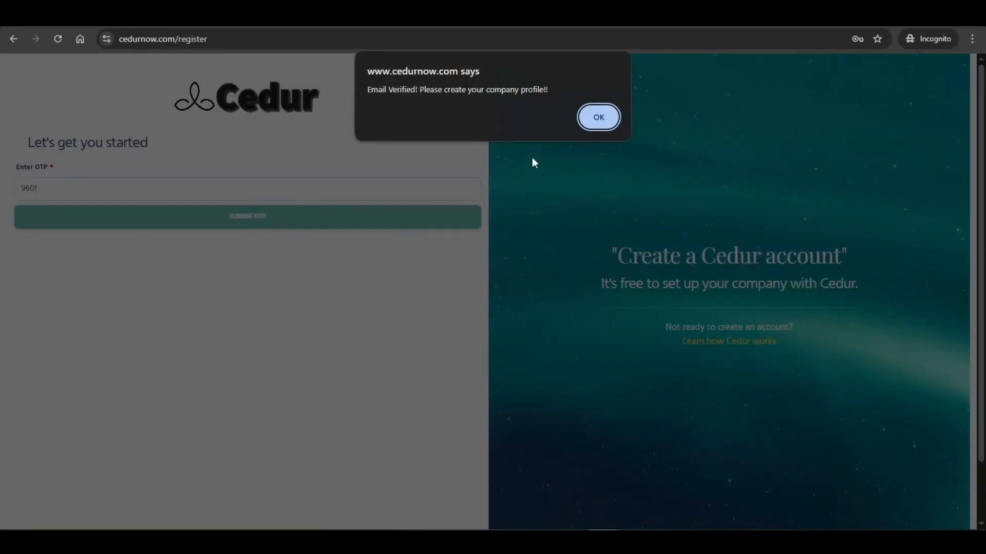
pyautogui.click(599, 123)
pyautogui.click(307, 217)
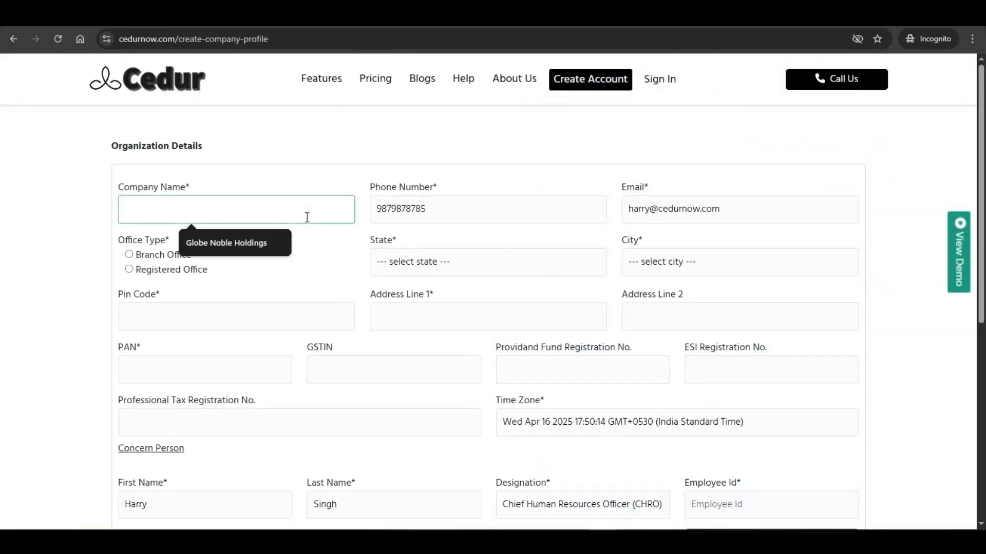
# - Fill in Globe Noble Holdings with state Delhi (DL), city South Delhi, pin code, address and PAN
pyautogui.click(258, 242)
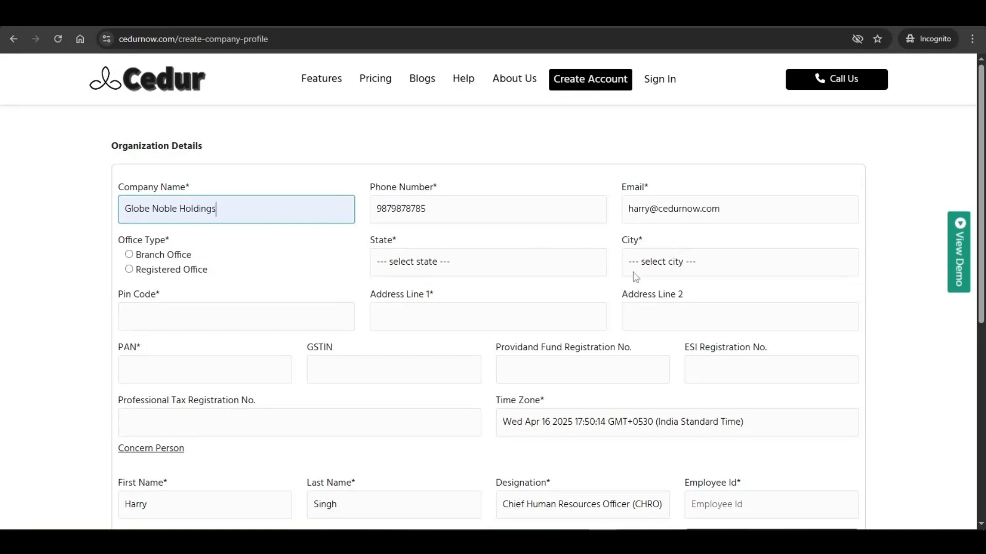
pyautogui.click(466, 267)
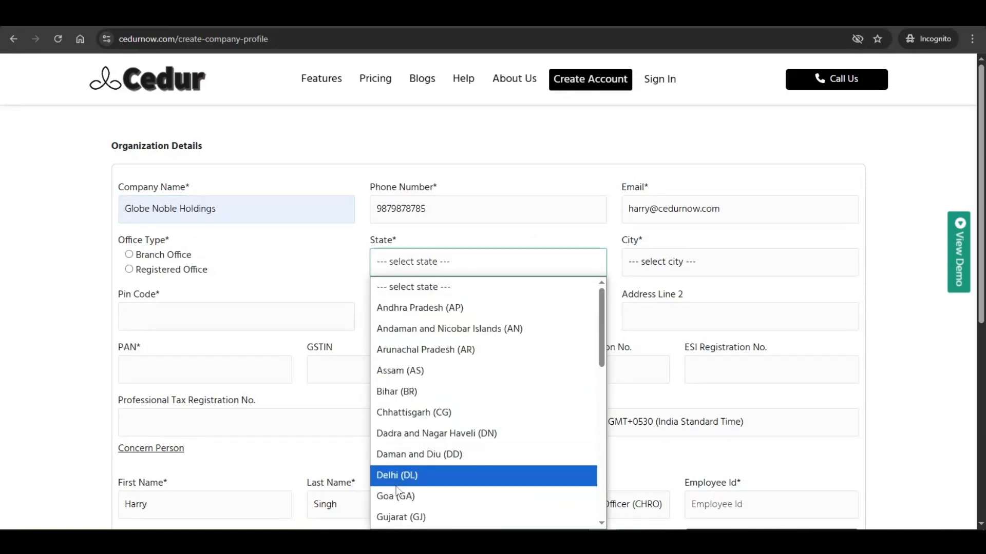
pyautogui.click(413, 477)
pyautogui.click(697, 270)
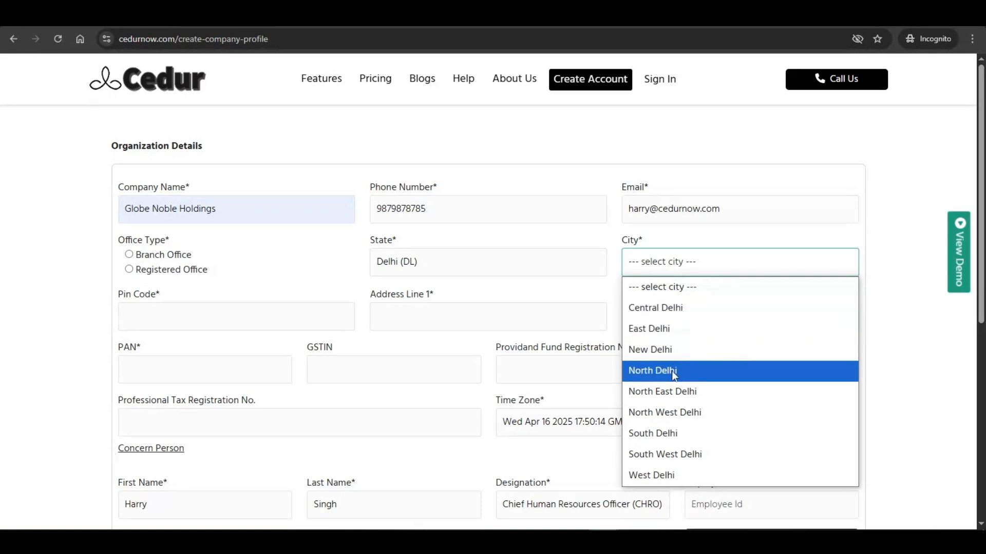
pyautogui.click(663, 434)
pyautogui.click(250, 324)
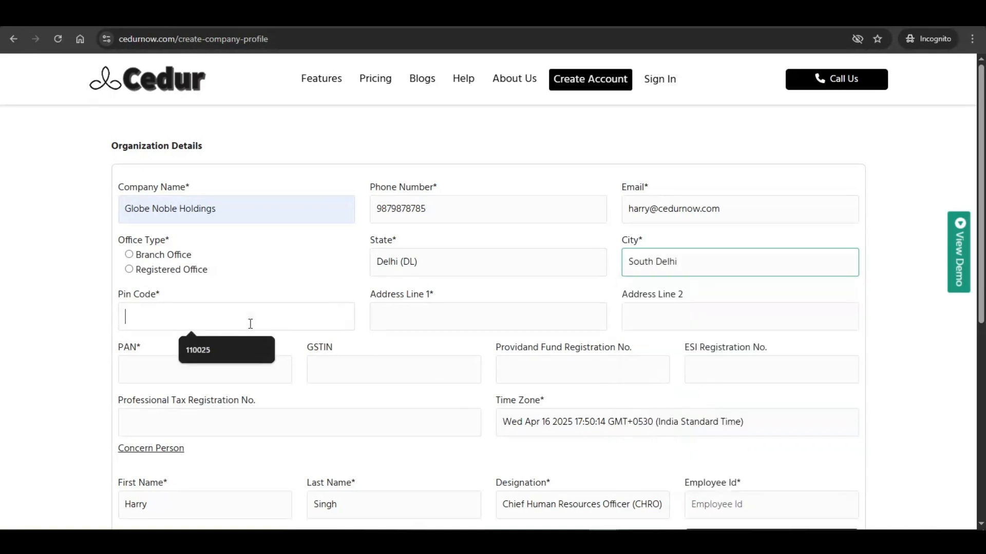
pyautogui.click(232, 340)
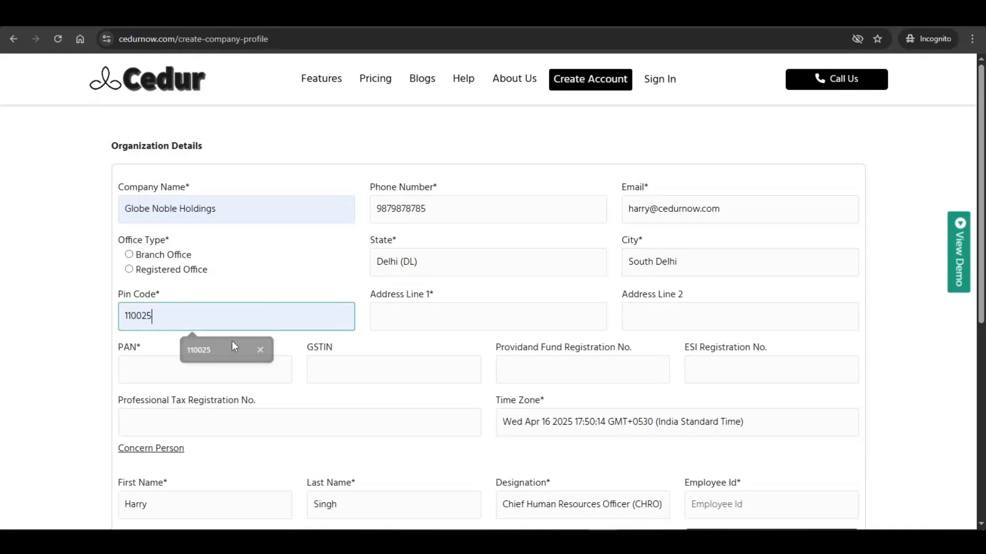
pyautogui.click(449, 325)
pyautogui.click(500, 340)
pyautogui.click(675, 322)
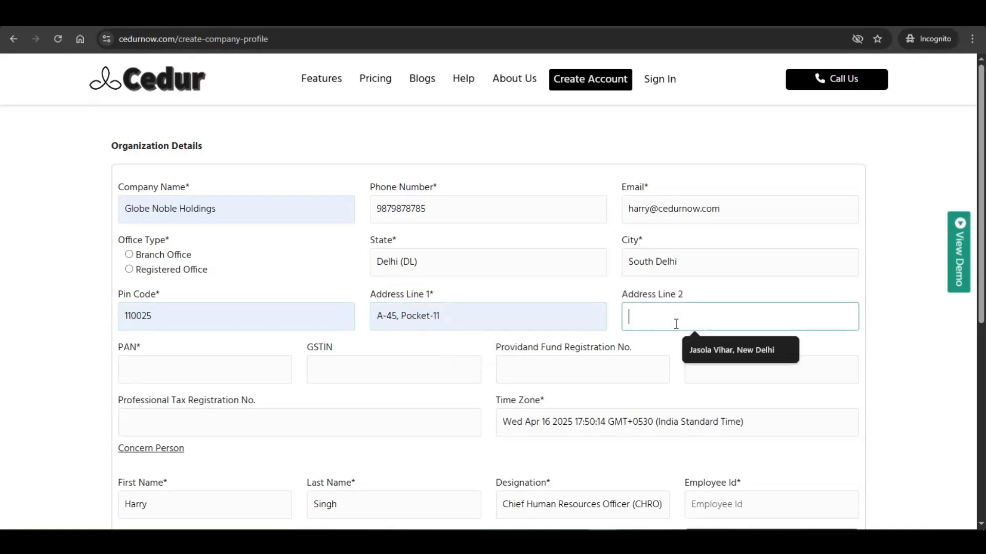
pyautogui.click(715, 355)
pyautogui.click(176, 378)
pyautogui.click(216, 404)
pyautogui.scroll(-2, 982, 335)
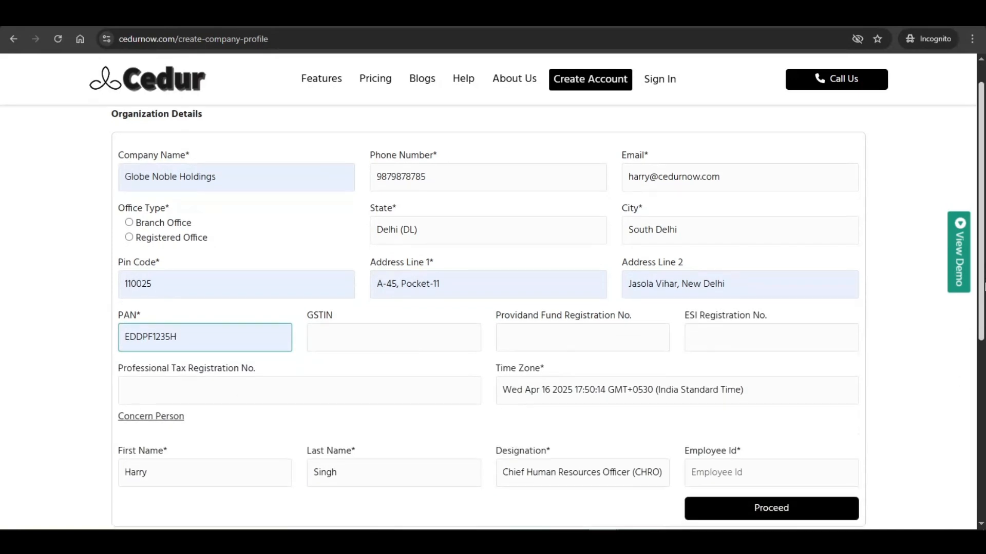
pyautogui.scroll(-1, 982, 335)
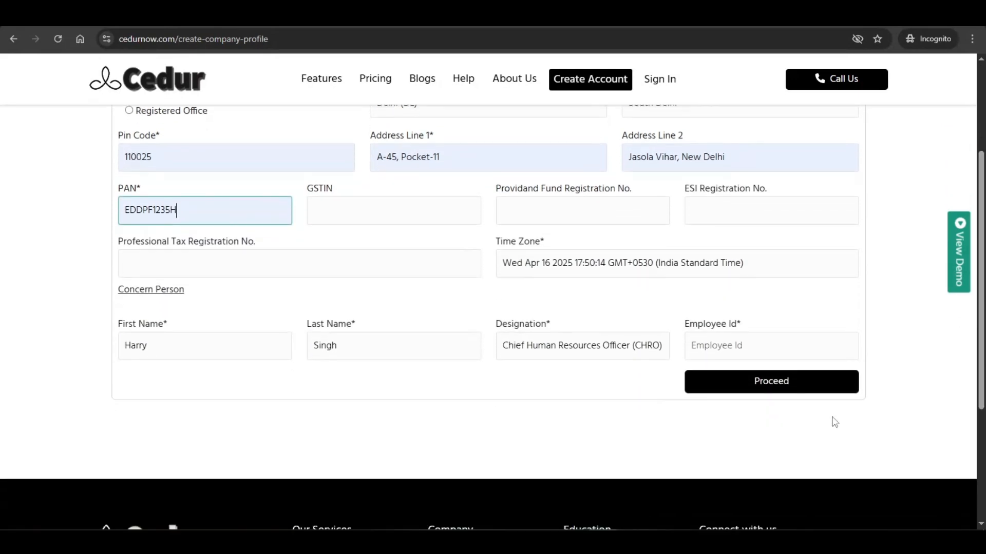
# - Add Employee Id 0000, choose Branch Office, save the profile, and select the Free plan
pyautogui.click(736, 391)
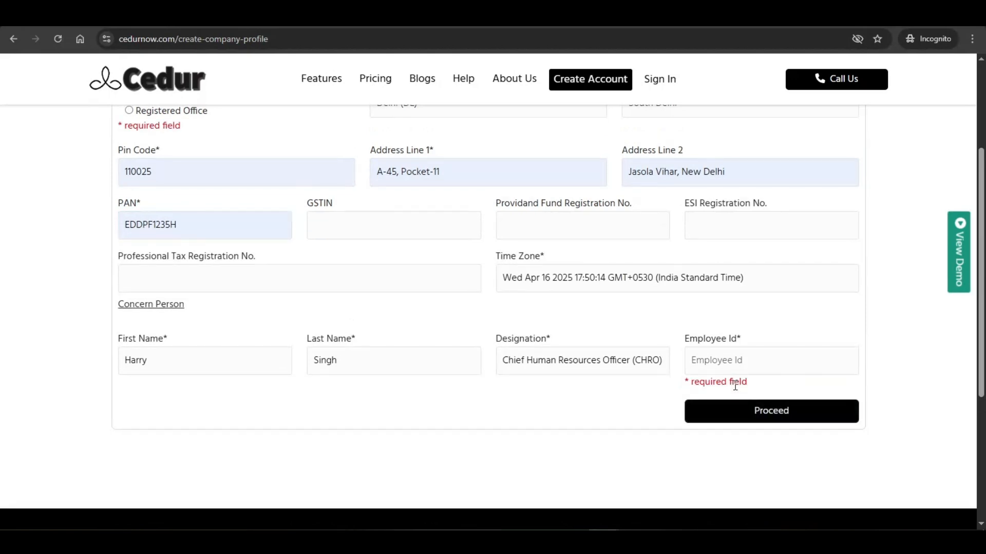
pyautogui.click(728, 359)
pyautogui.write('0')
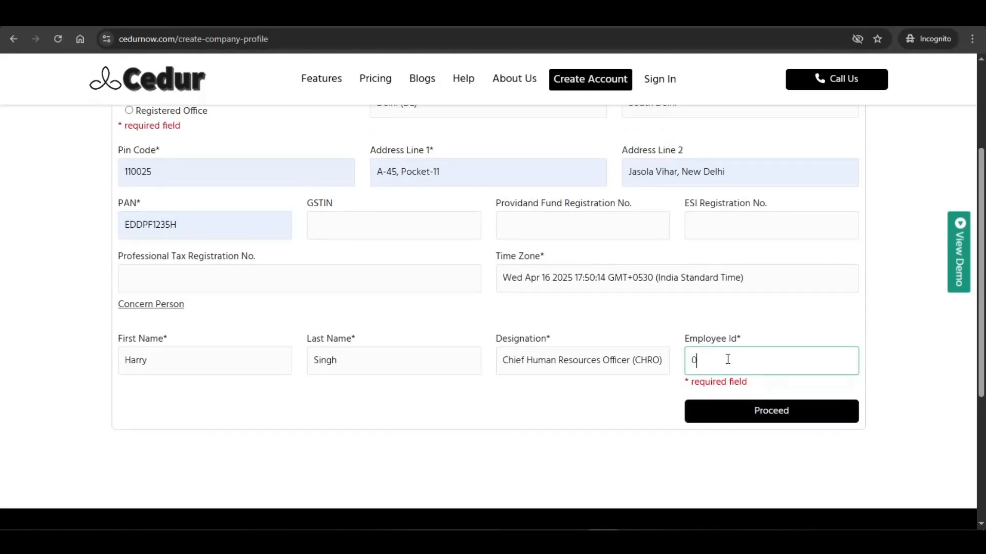
pyautogui.write('000')
pyautogui.click(762, 411)
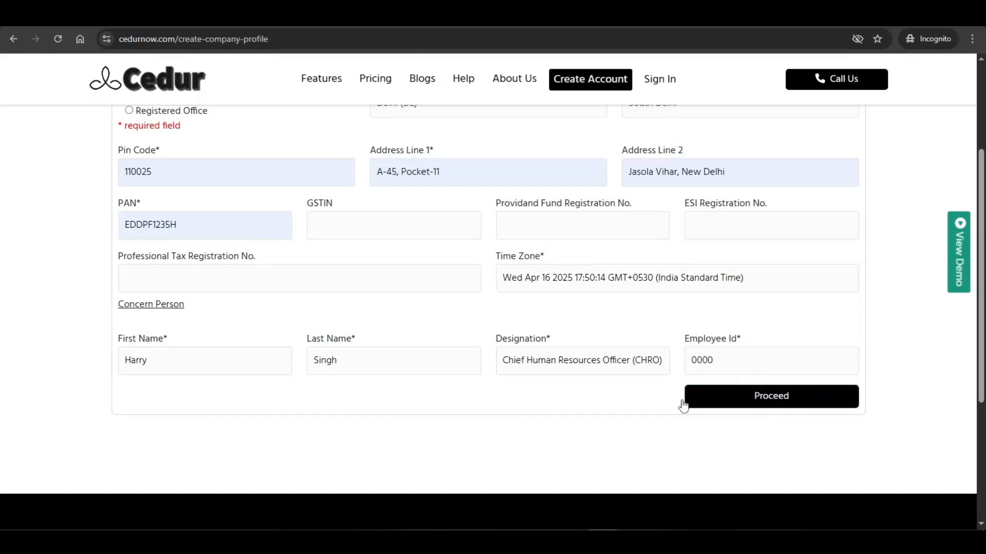
pyautogui.moveTo(982, 222); pyautogui.dragTo(983, 159)
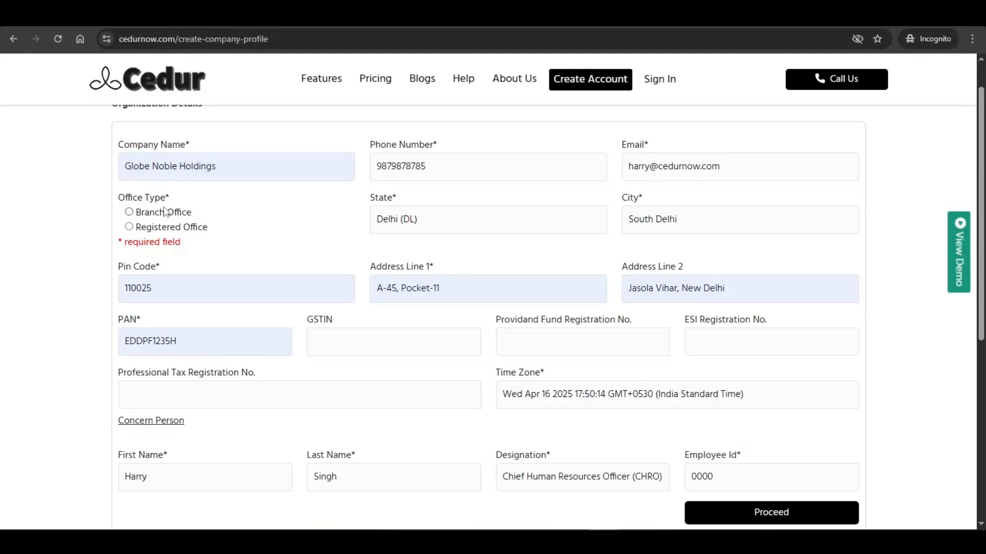
pyautogui.click(129, 212)
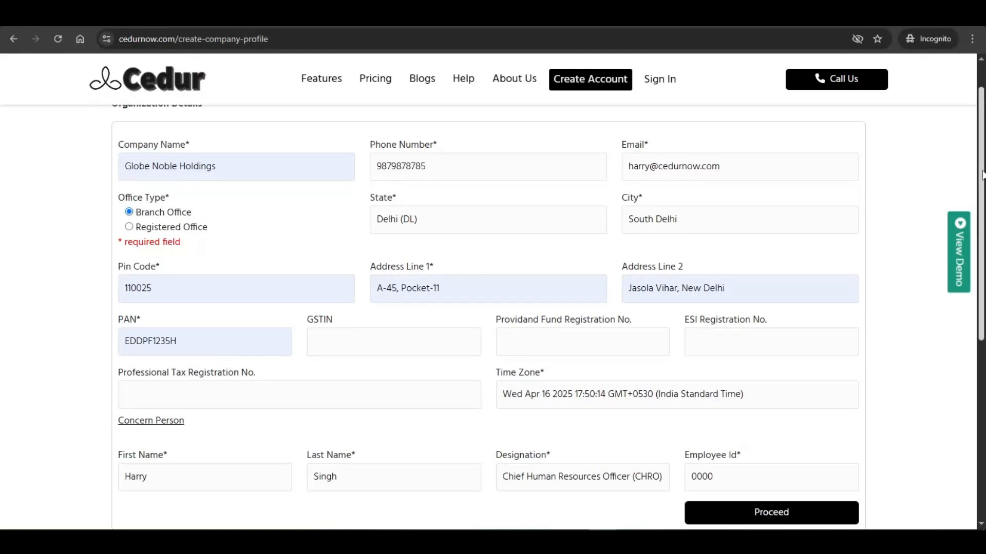
pyautogui.scroll(-3, 978, 182)
pyautogui.click(798, 365)
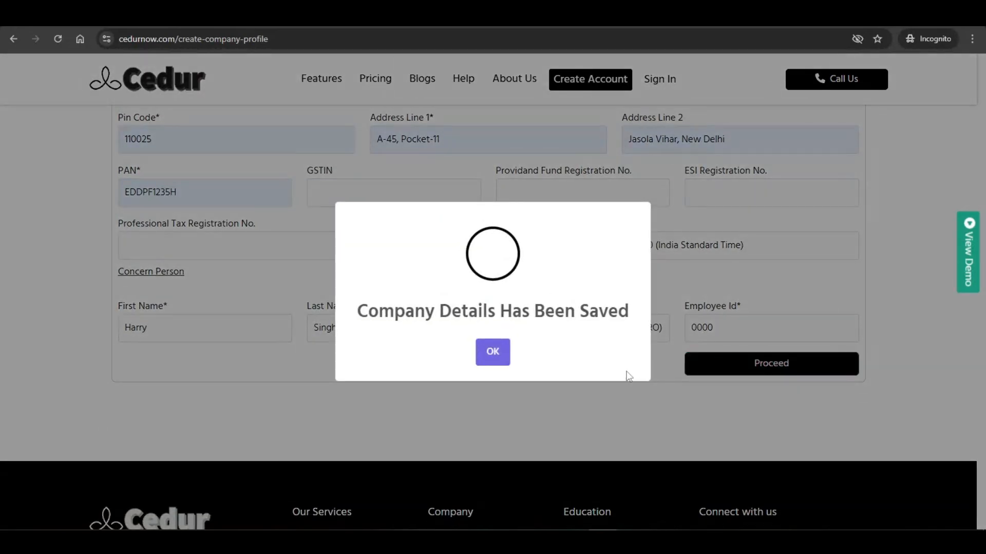
pyautogui.click(493, 352)
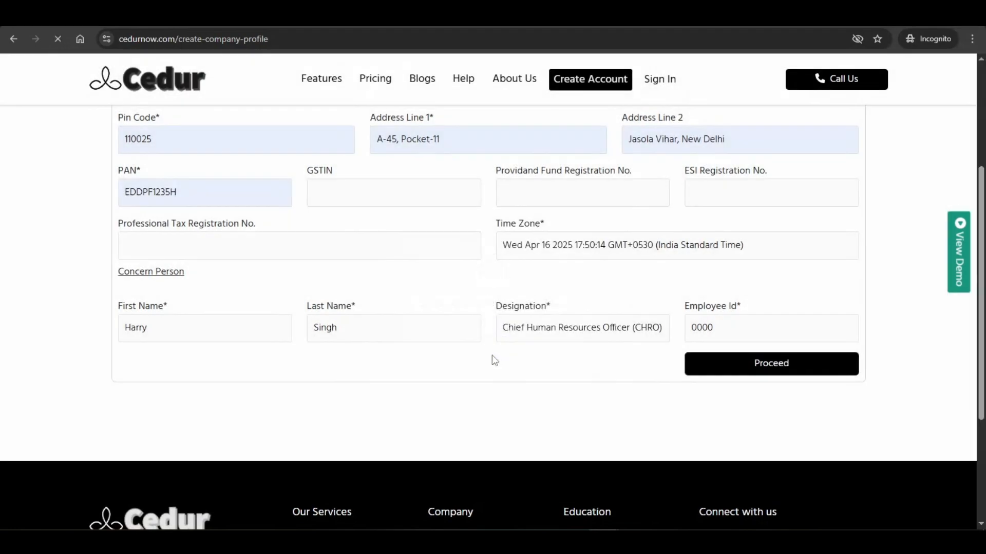
pyautogui.click(172, 287)
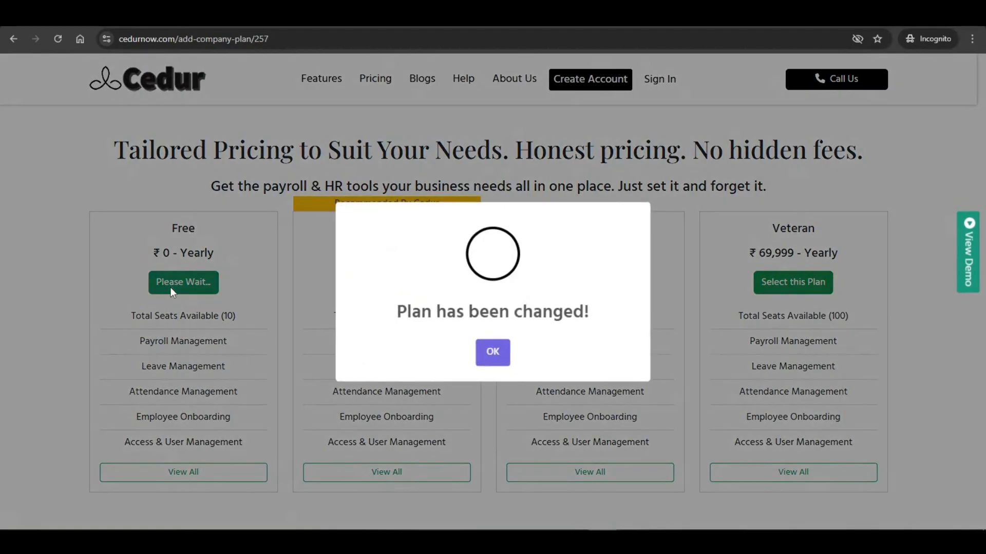
pyautogui.click(495, 358)
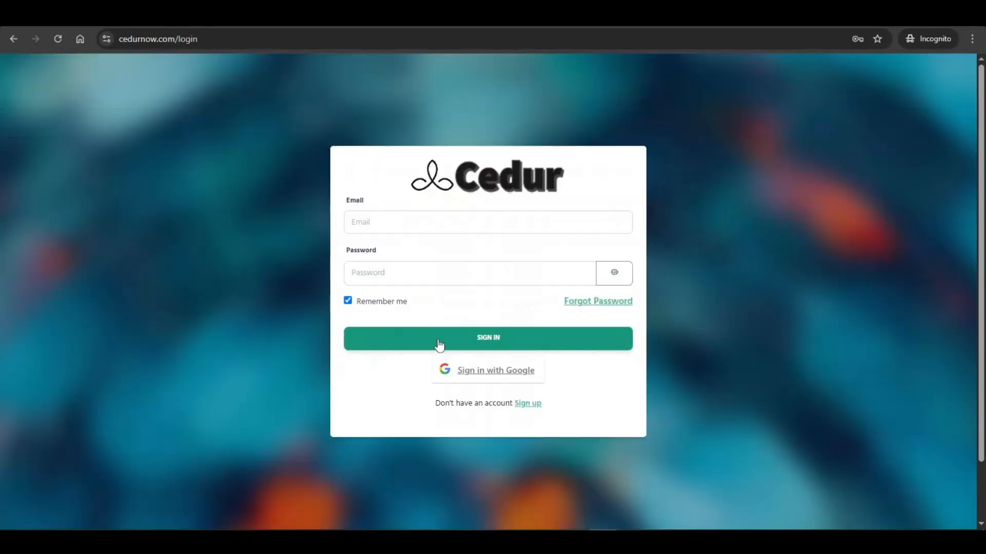
# - Sign in with the admin's e-mail and password, then open Profile from the avatar menu
pyautogui.click(412, 226)
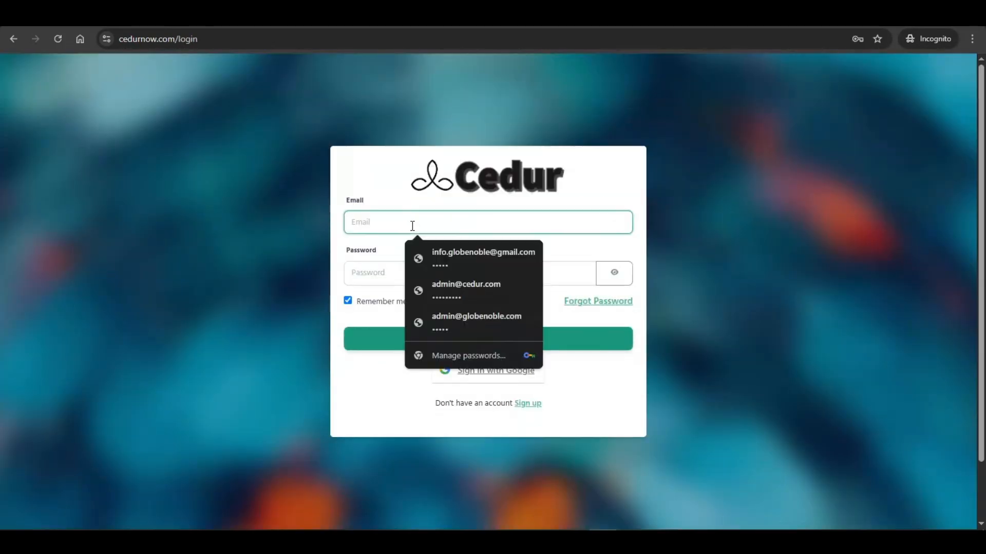
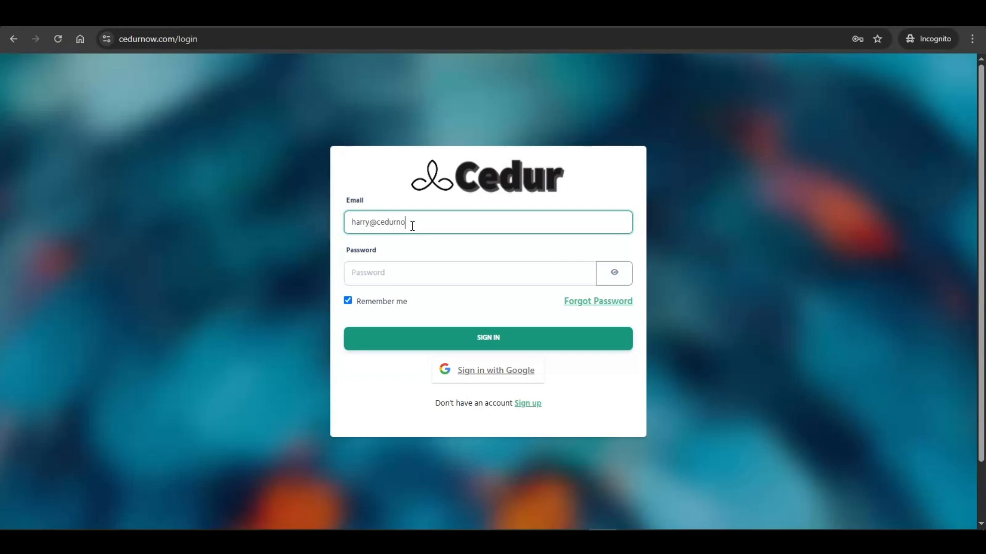
pyautogui.moveTo(416, 225); pyautogui.dragTo(425, 222)
pyautogui.press('BackSpace')
pyautogui.click(406, 276)
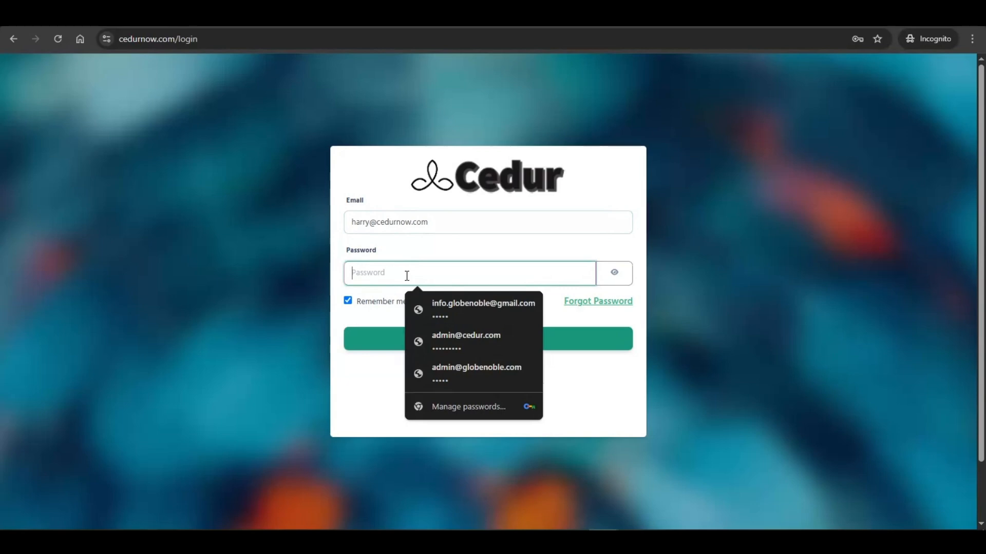
pyautogui.write('••')
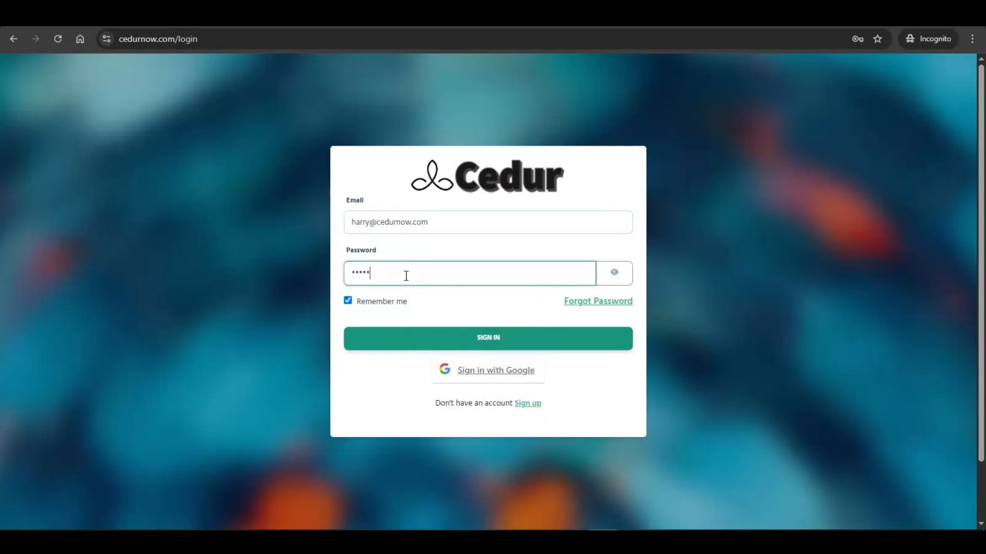
pyautogui.click(436, 343)
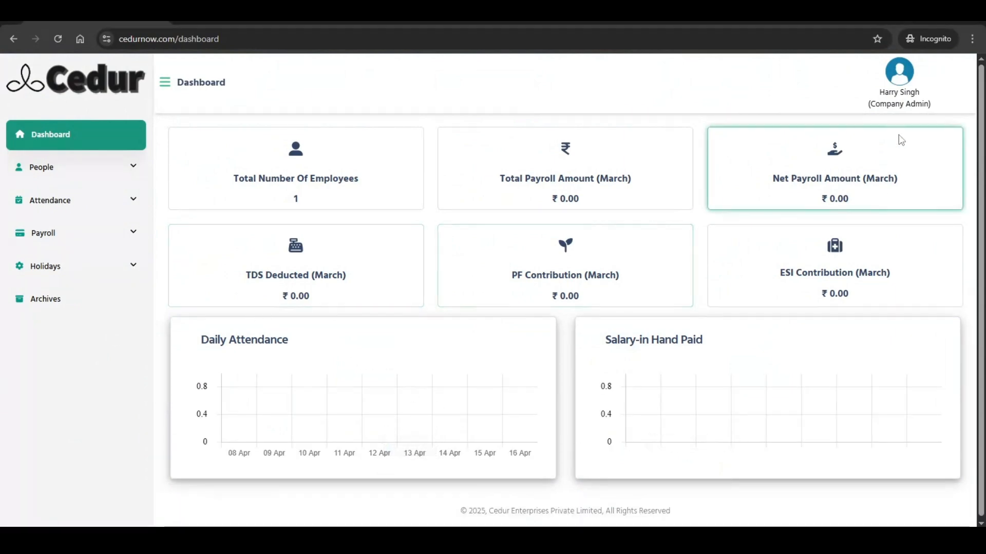
pyautogui.click(898, 72)
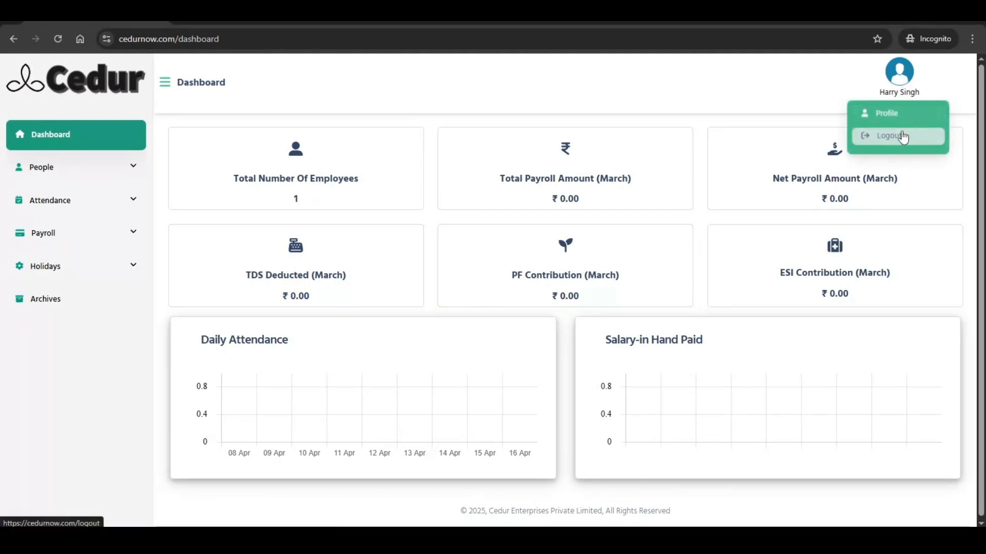
pyautogui.click(899, 114)
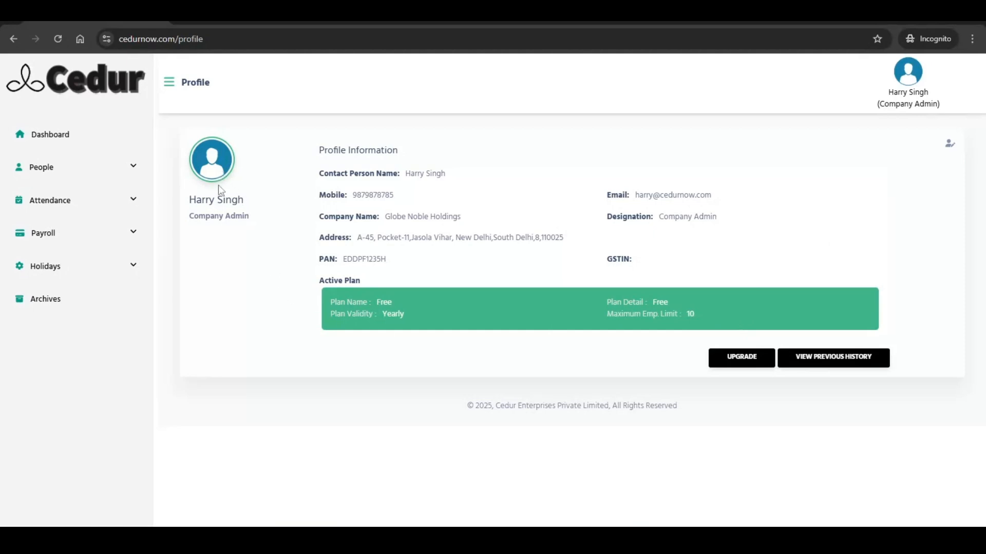
# - Check Edit Profile, the upgrade plans and the plan purchase history, then return to the Dashboard
pyautogui.click(948, 146)
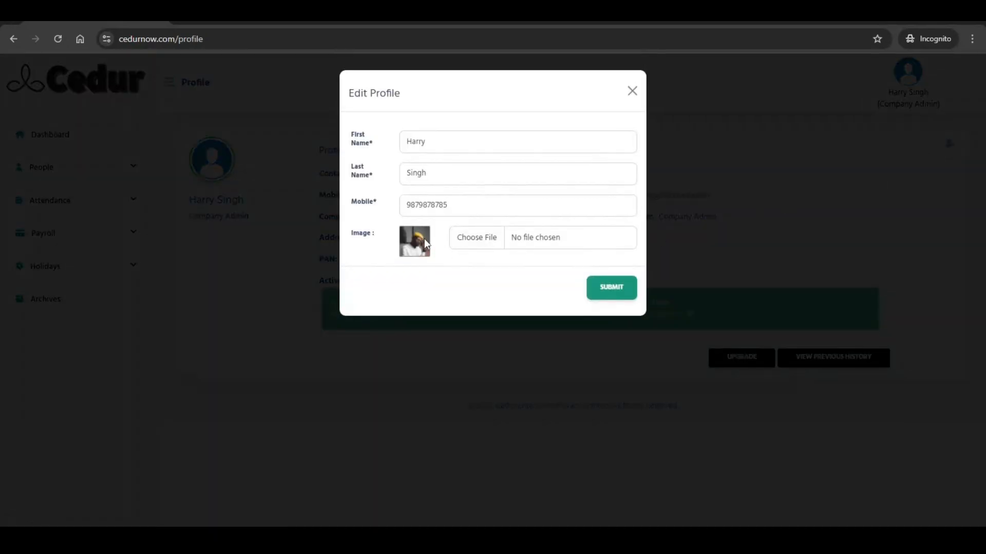
pyautogui.click(632, 91)
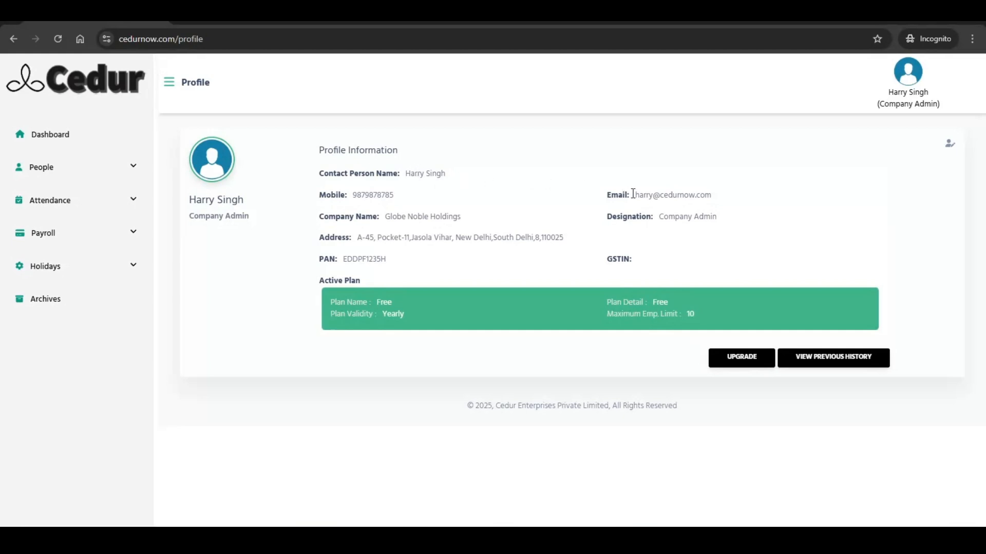
pyautogui.click(748, 363)
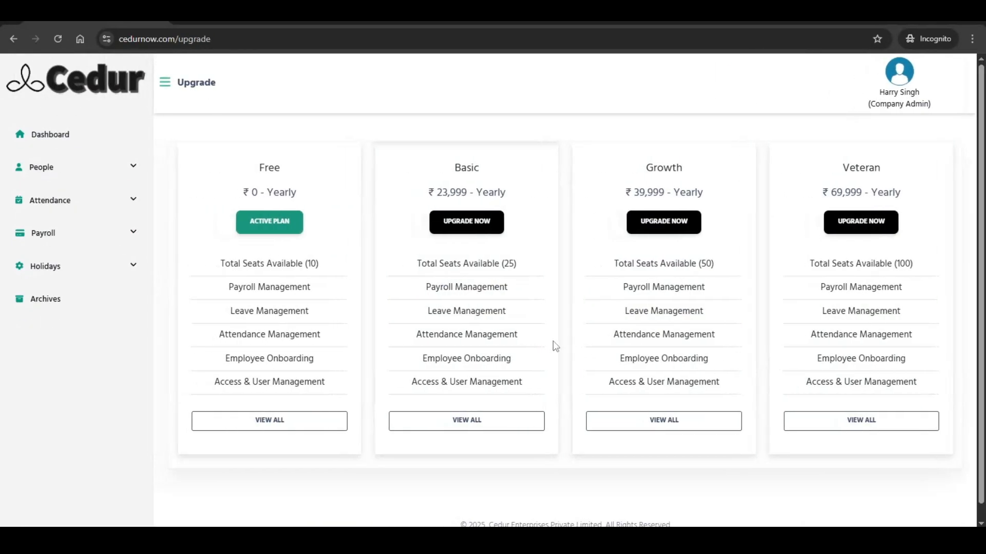
pyautogui.click(14, 39)
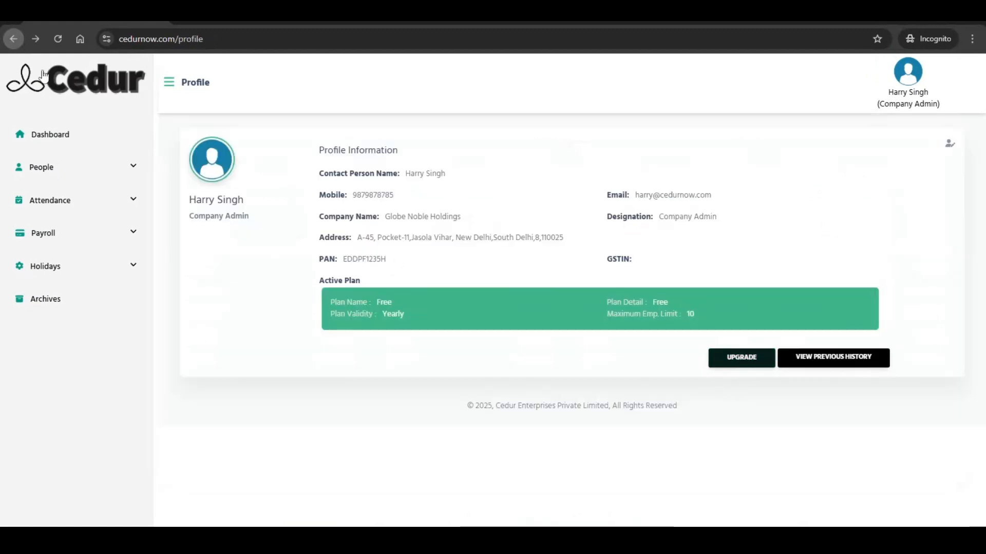
pyautogui.click(850, 362)
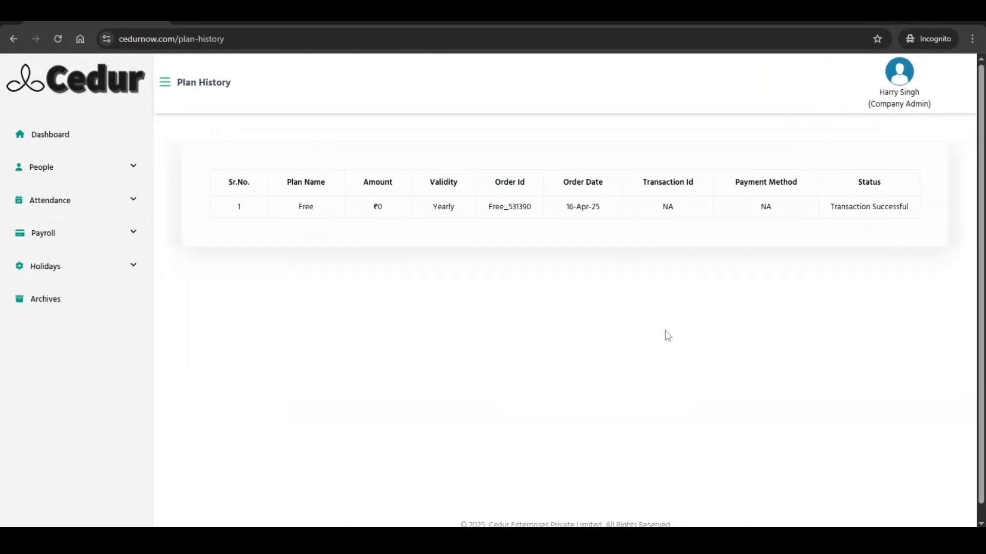
pyautogui.click(14, 38)
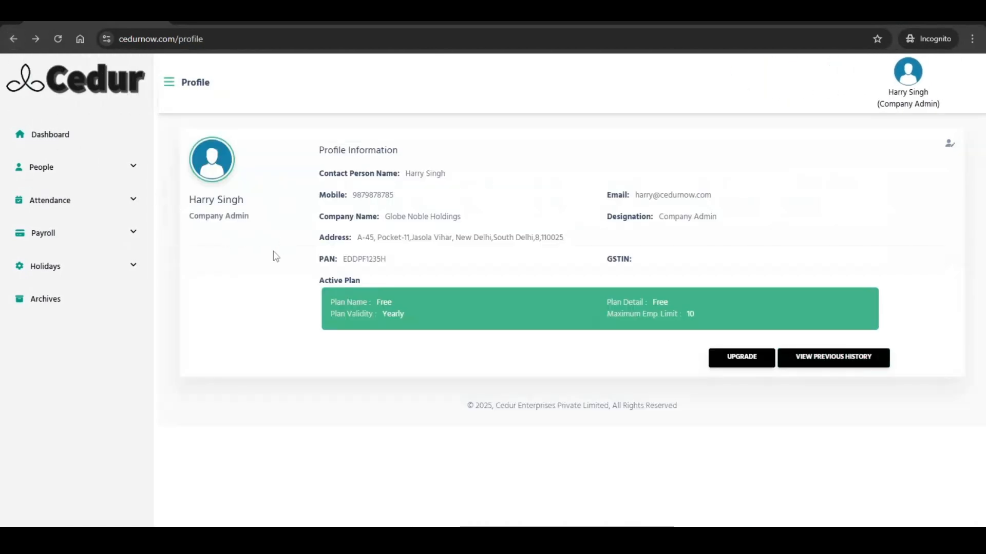
pyautogui.click(61, 135)
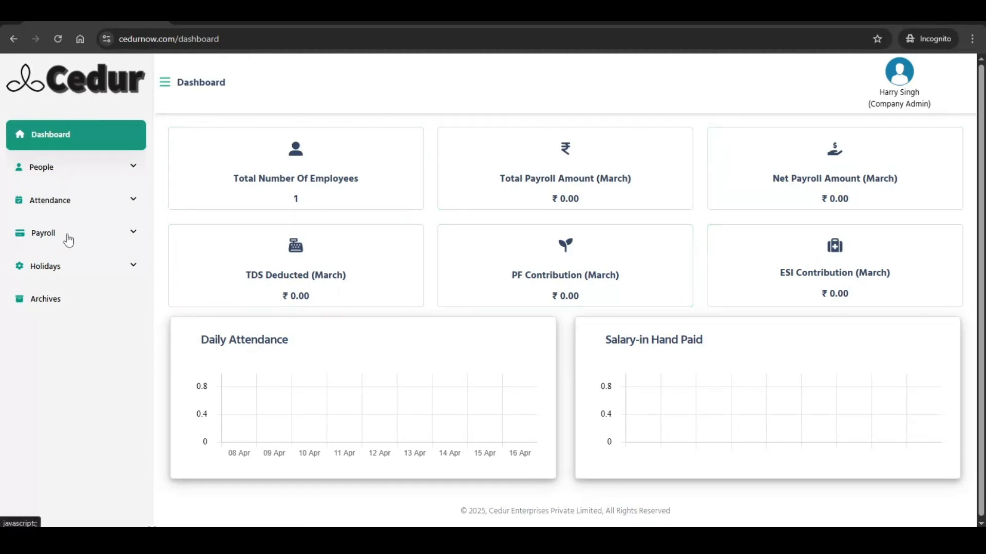
# - On the leave records page, add Sick Leave with short name SL and 12 days
pyautogui.click(71, 268)
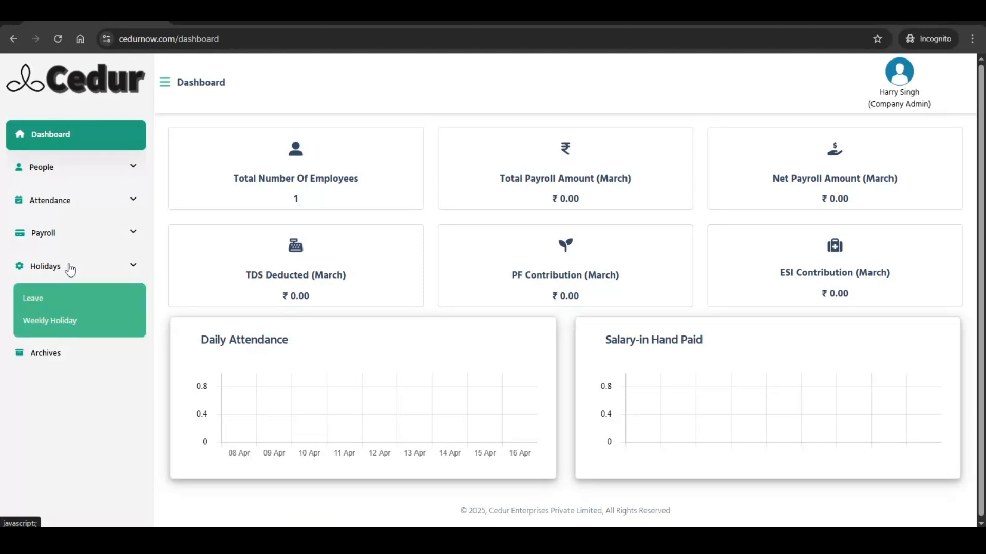
pyautogui.click(60, 308)
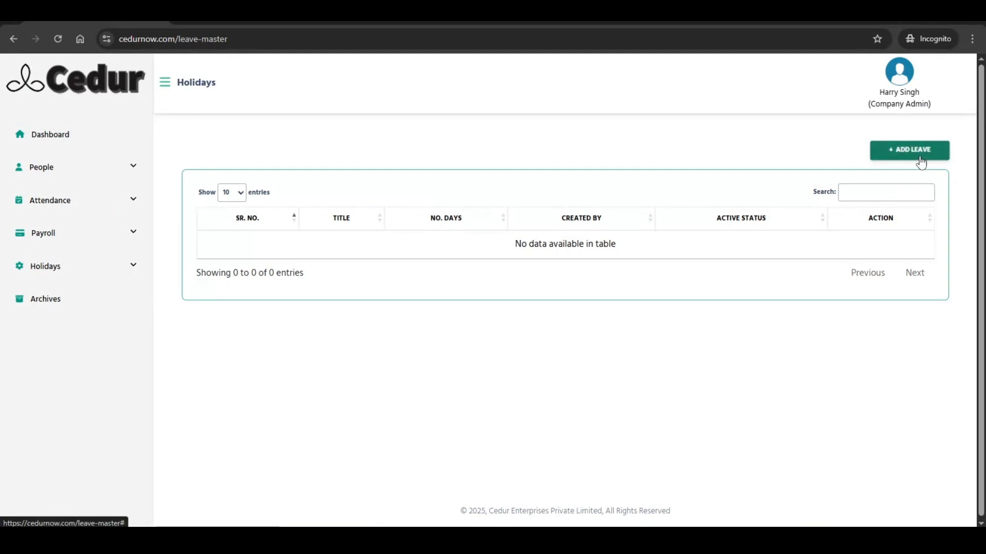
pyautogui.click(917, 156)
pyautogui.click(471, 138)
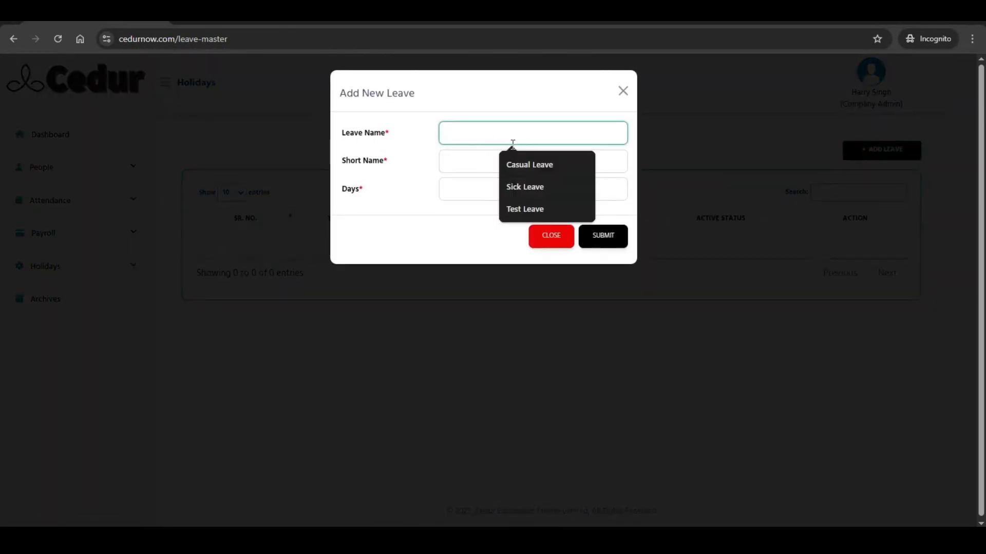
pyautogui.click(524, 187)
pyautogui.click(491, 160)
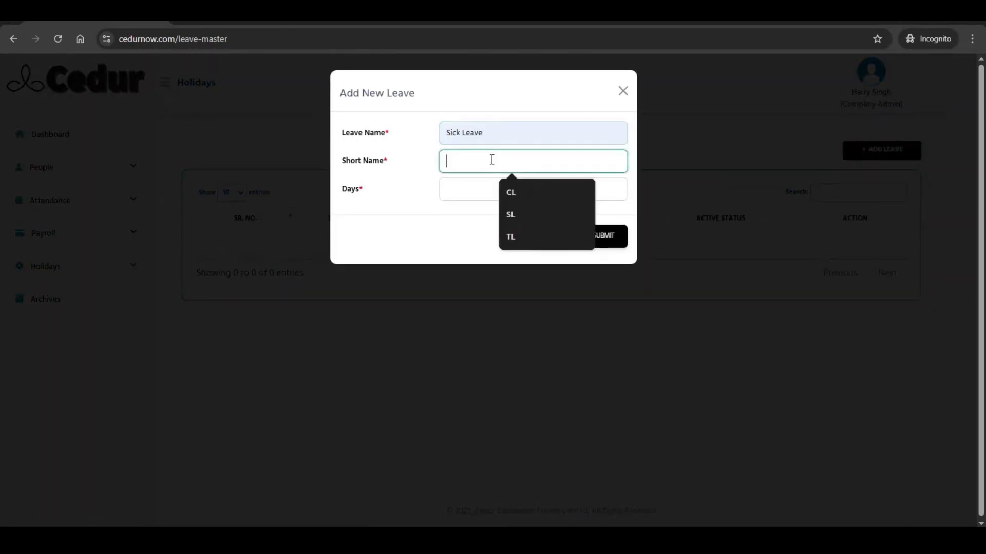
pyautogui.click(518, 210)
pyautogui.click(490, 191)
pyautogui.write('12')
pyautogui.click(609, 240)
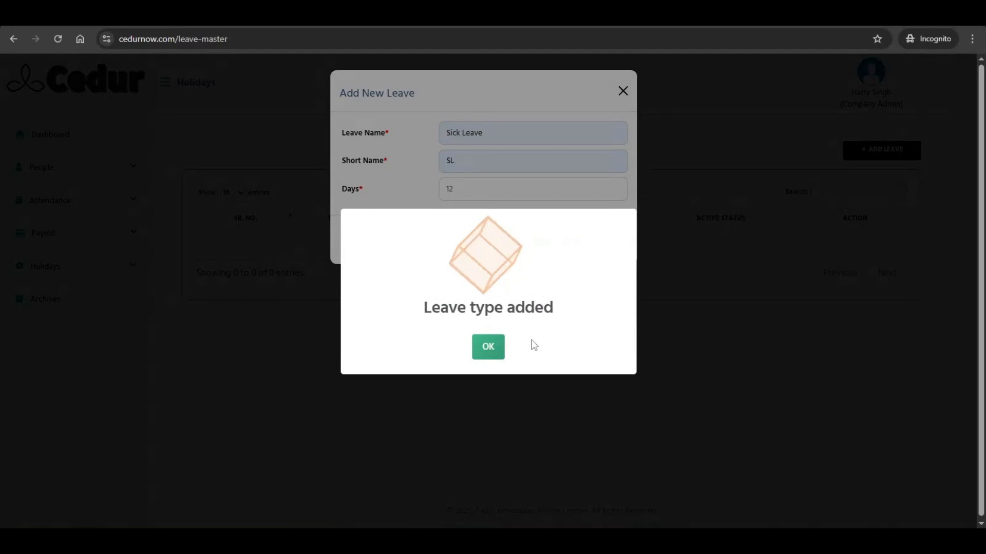
pyautogui.click(488, 348)
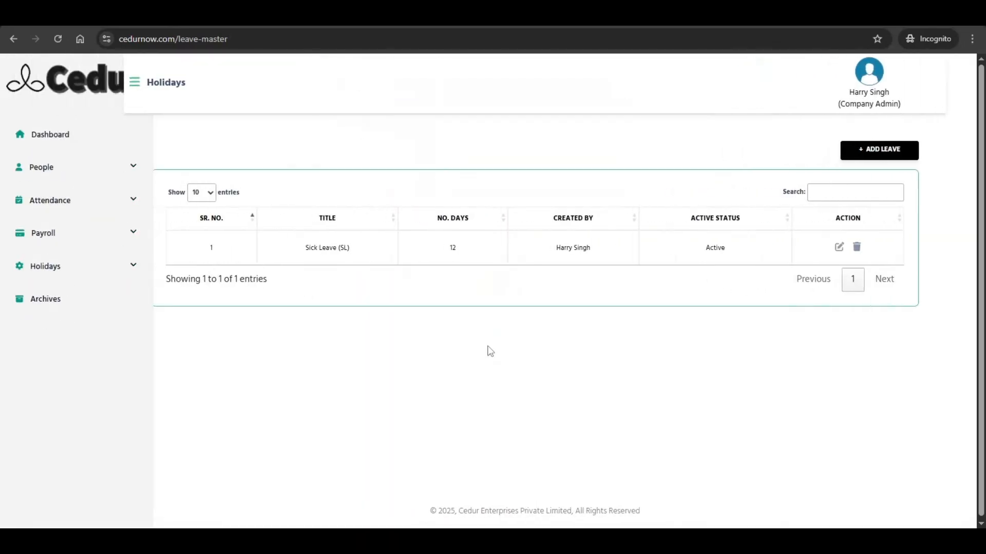
# - Add Casual Leave with short name CL and 12 days
pyautogui.click(891, 156)
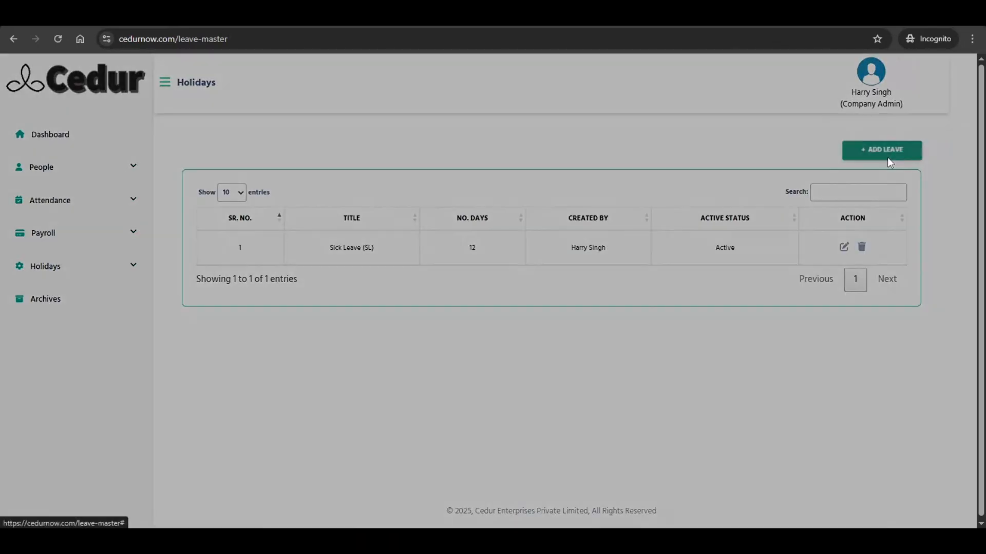
pyautogui.click(451, 133)
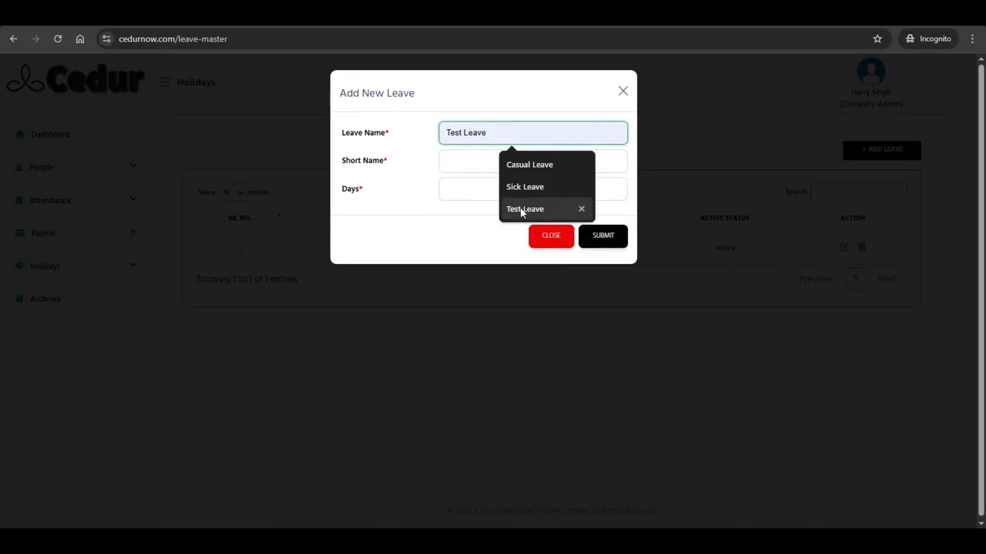
pyautogui.click(524, 168)
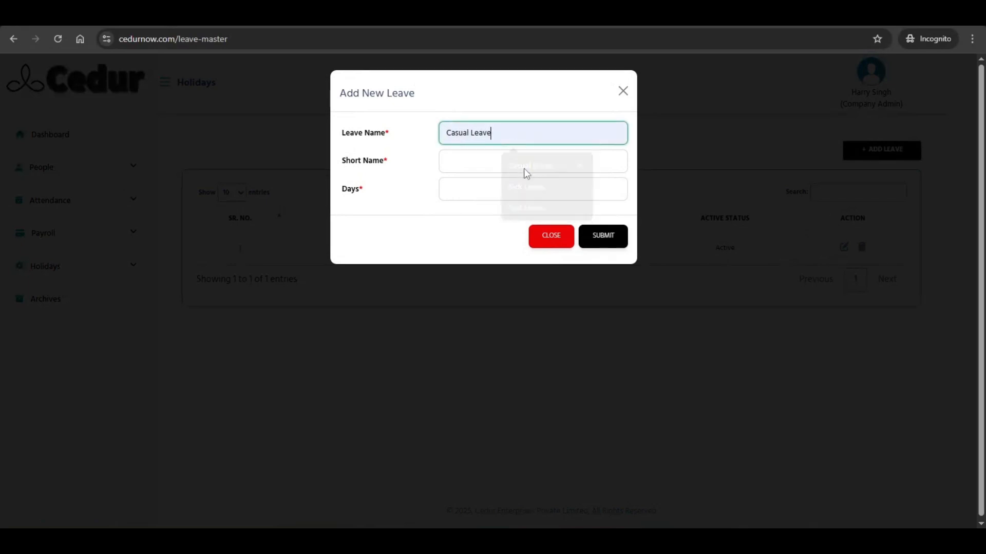
pyautogui.click(508, 163)
pyautogui.click(515, 195)
pyautogui.click(493, 194)
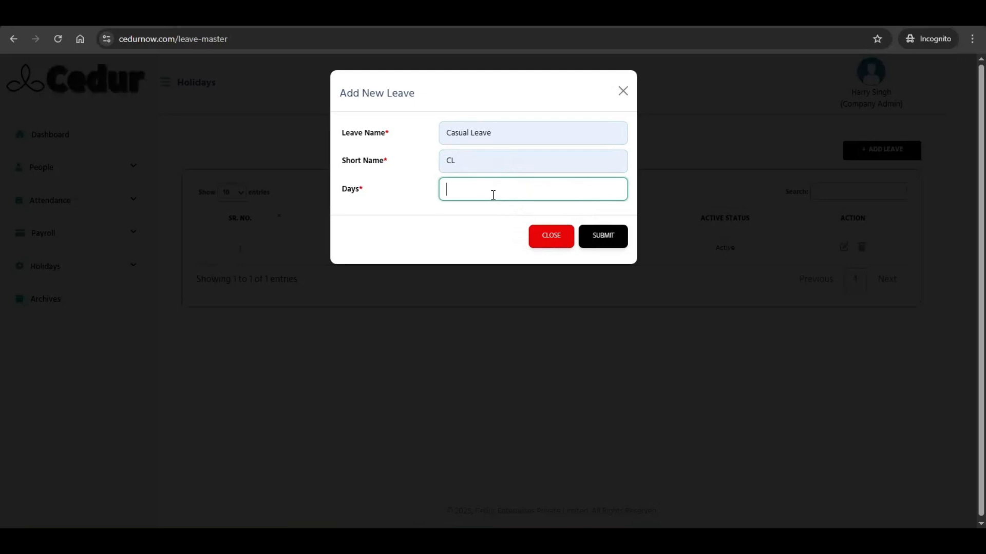
pyautogui.write('12')
pyautogui.click(600, 240)
pyautogui.click(487, 350)
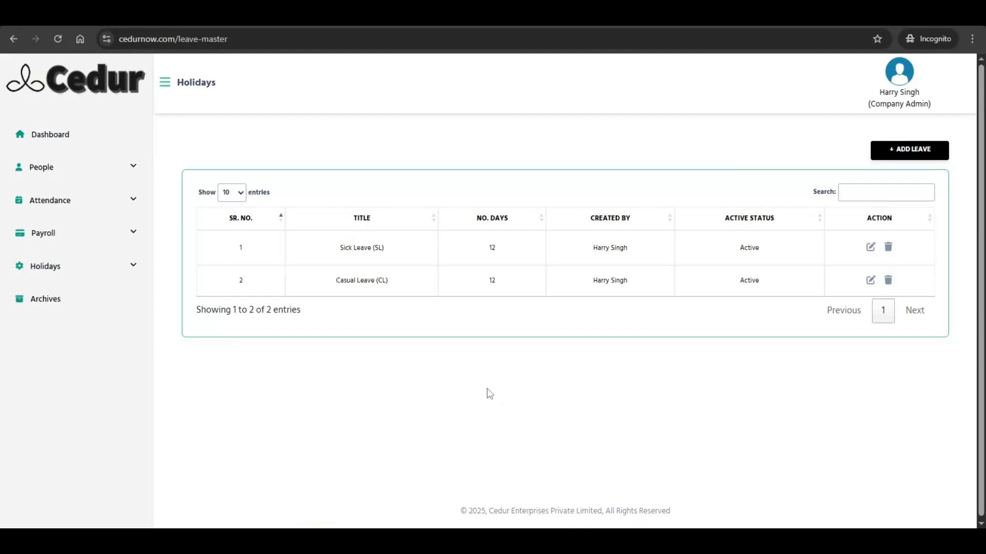
pyautogui.click(119, 269)
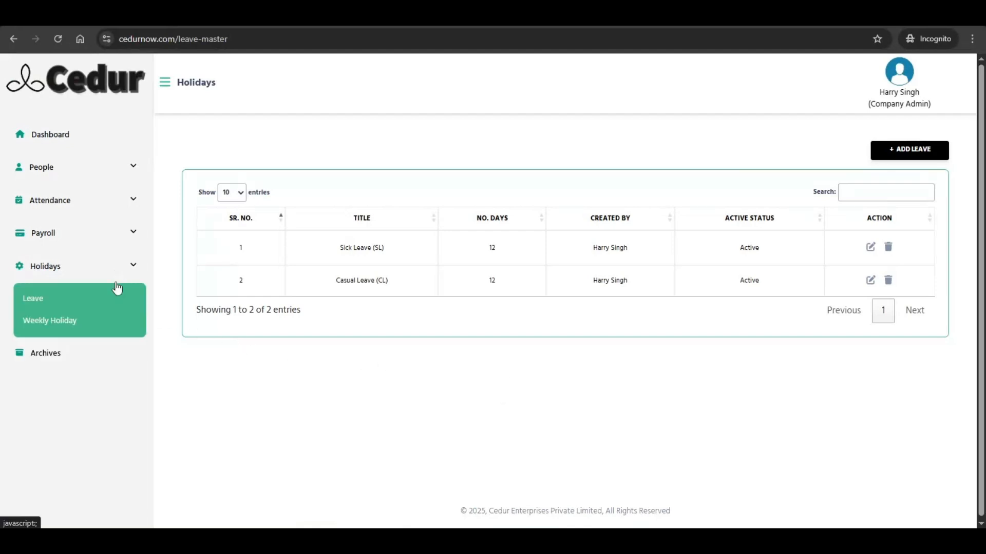
# - Add Sunday and Saturday as weekly holidays on the Weekly Holiday page
pyautogui.click(81, 331)
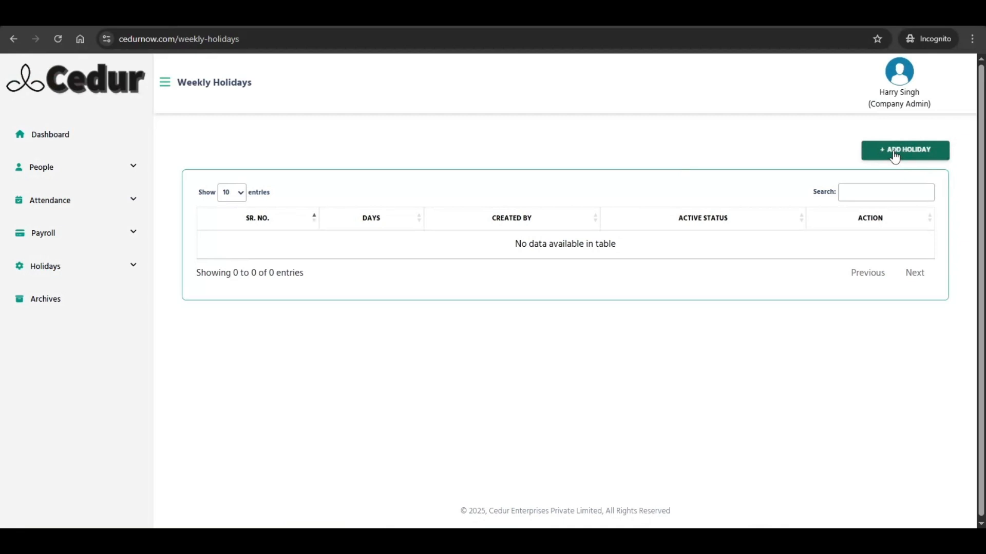
pyautogui.click(893, 153)
pyautogui.click(445, 244)
pyautogui.click(444, 225)
pyautogui.click(601, 291)
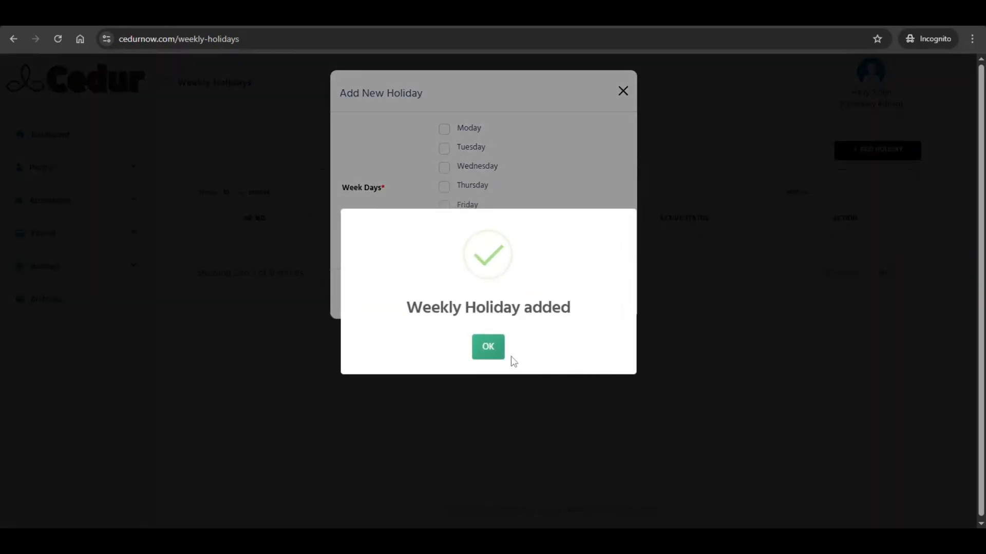
pyautogui.click(495, 350)
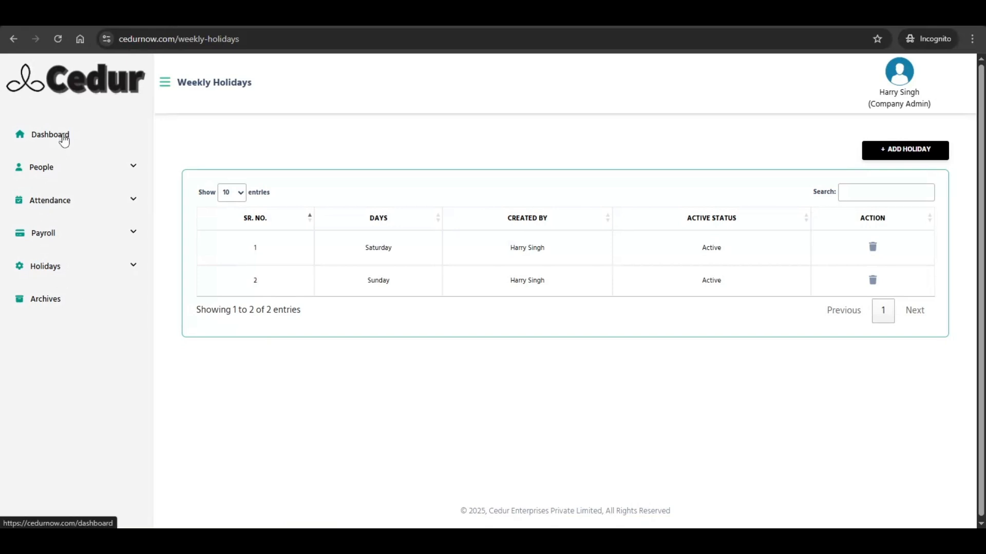
pyautogui.click(57, 167)
# - Start a new employee from the People List and enter first name, last name and e-mail
pyautogui.click(50, 205)
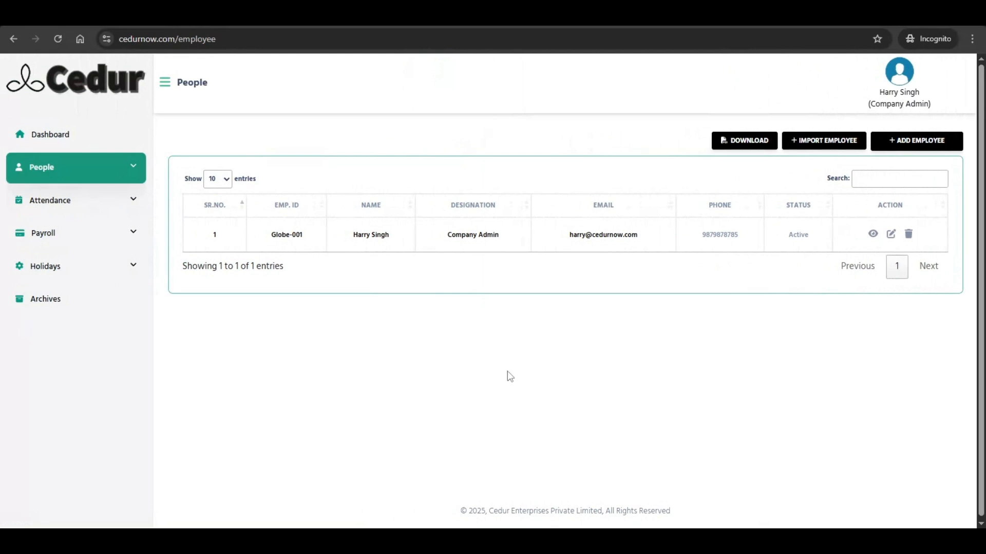
pyautogui.click(914, 147)
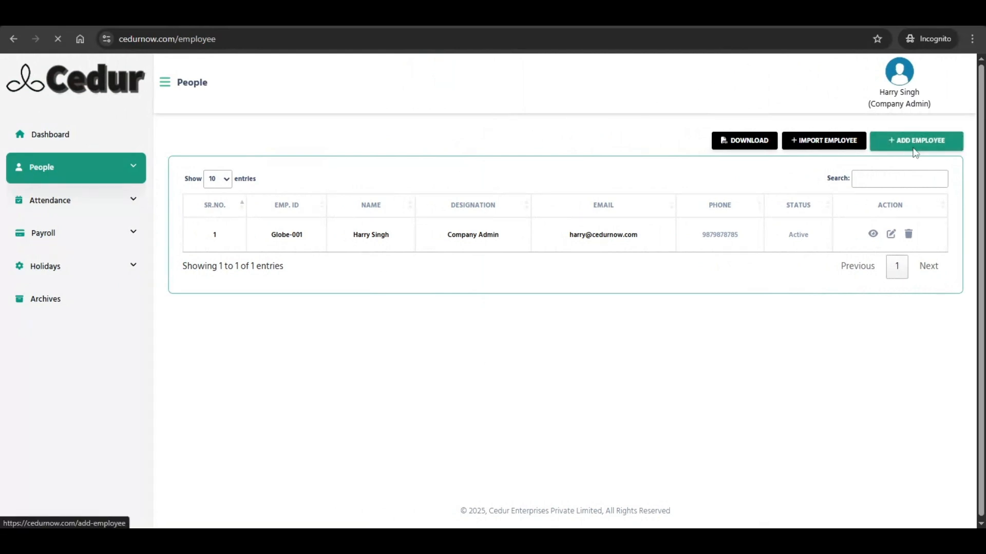
pyautogui.click(276, 173)
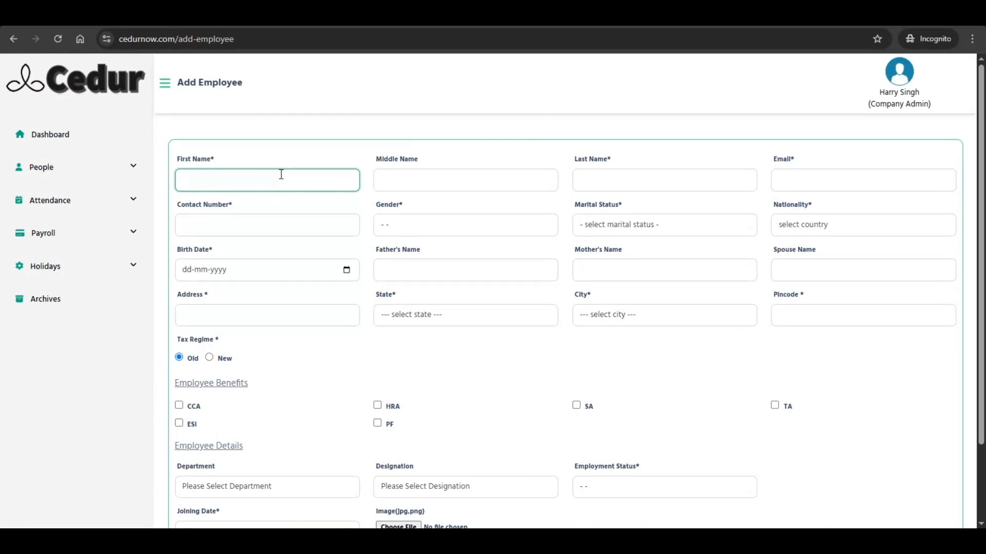
pyautogui.click(631, 174)
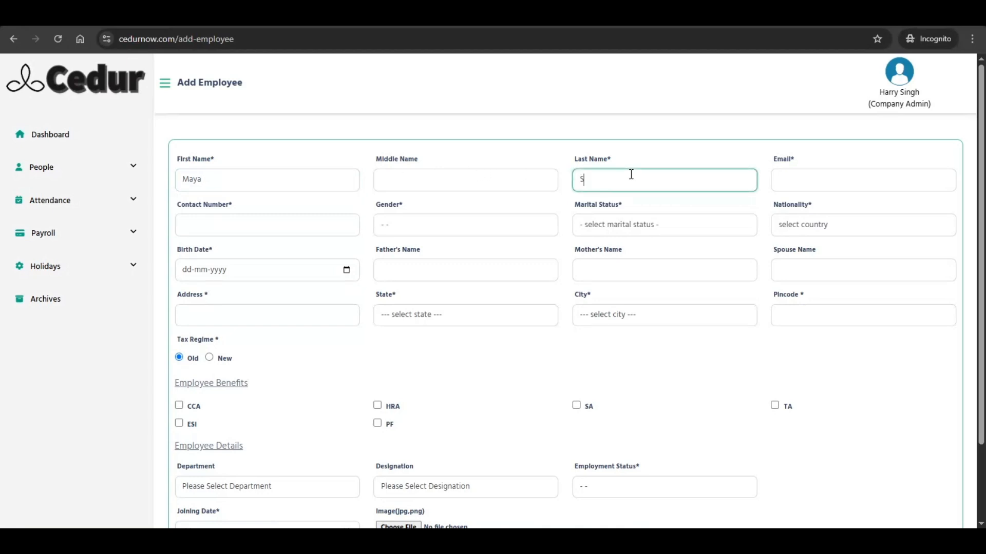
pyautogui.click(795, 177)
pyautogui.click(709, 186)
pyautogui.click(788, 183)
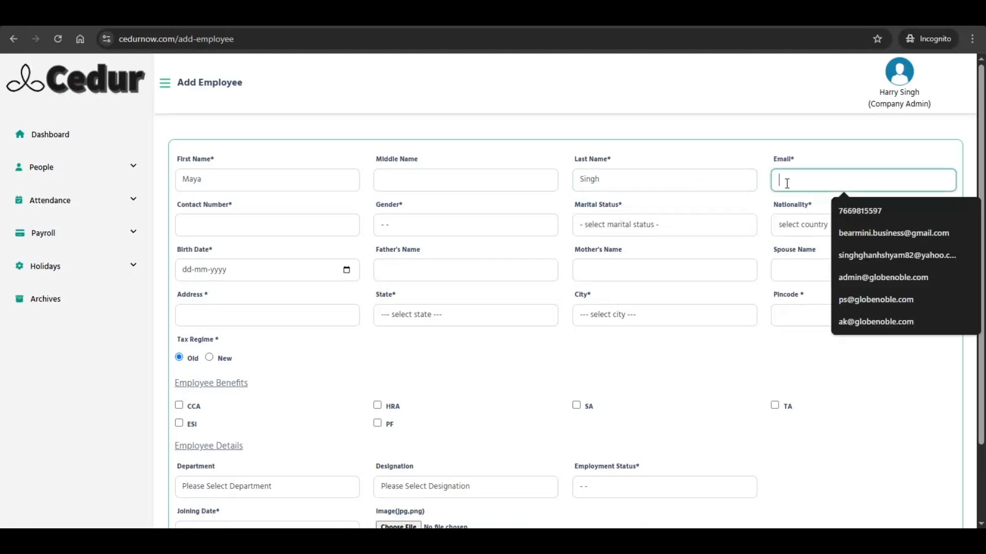
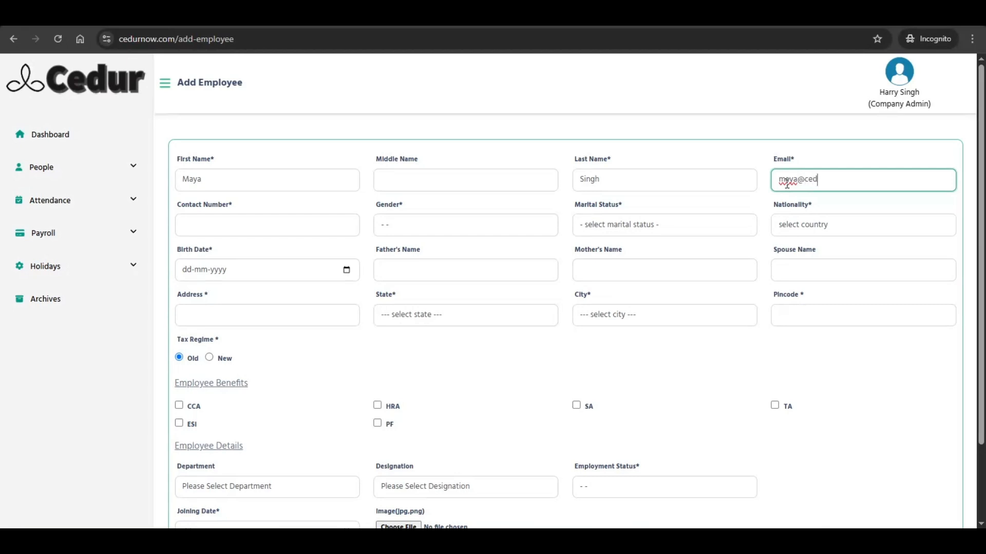
# - Enter the contact number and set gender Female, marital status Married, nationality India
pyautogui.click(284, 224)
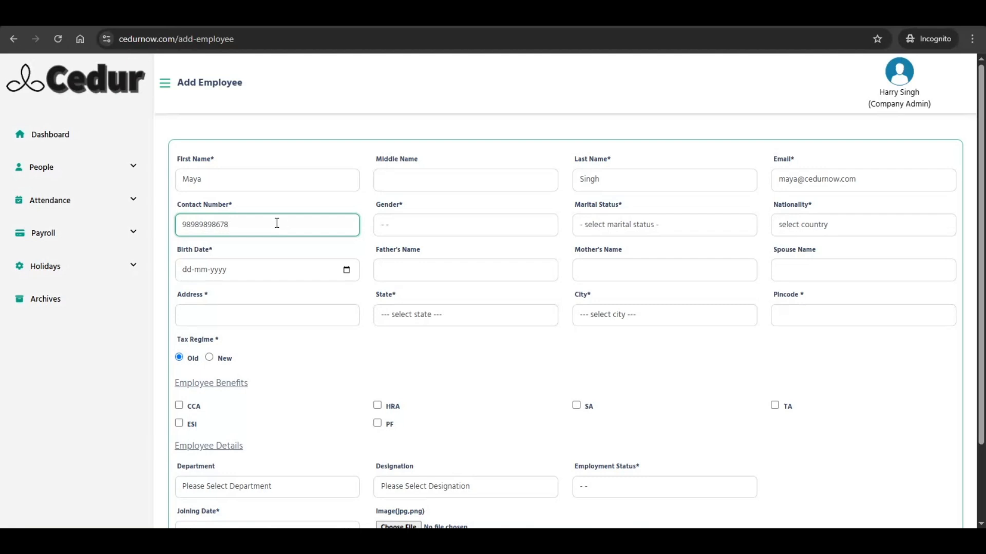
pyautogui.click(405, 226)
pyautogui.click(333, 224)
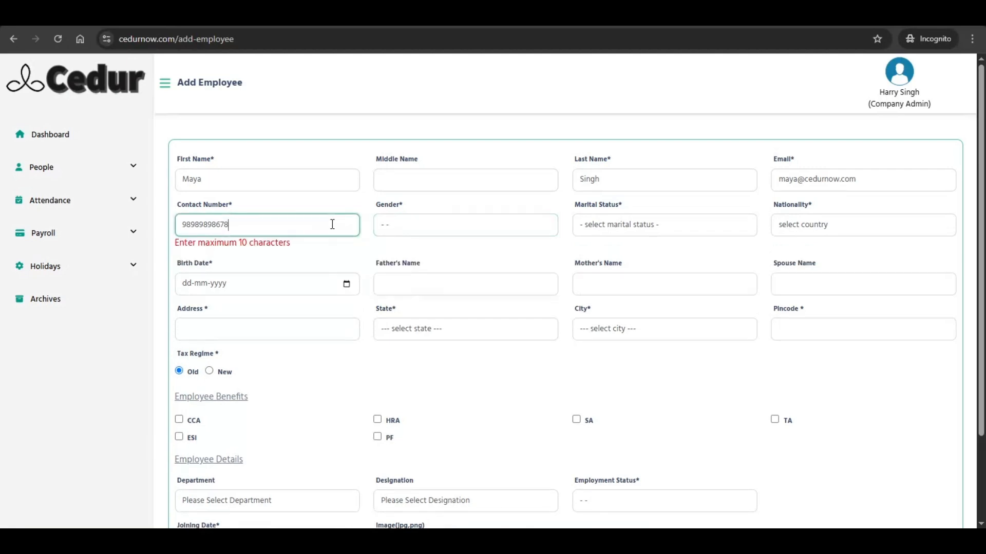
pyautogui.click(446, 225)
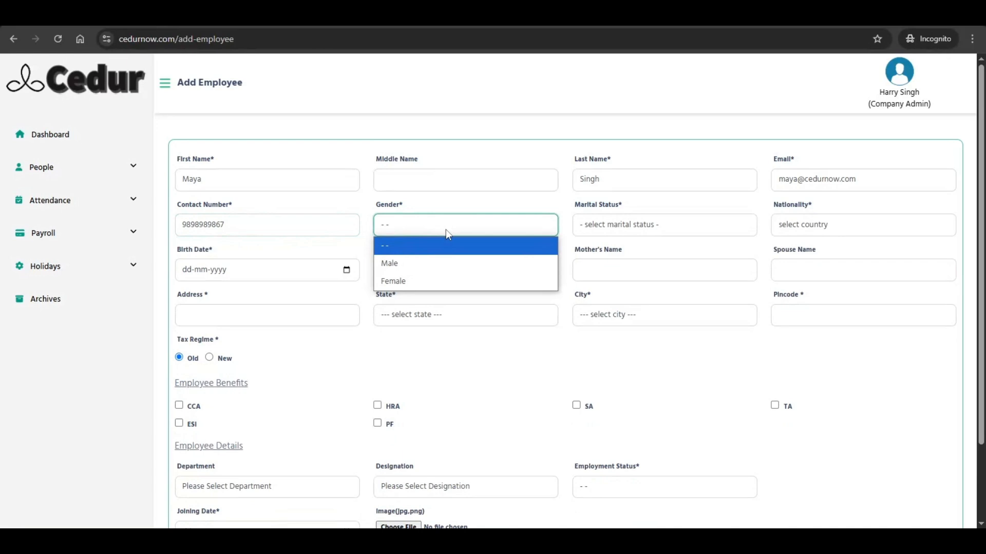
pyautogui.click(422, 281)
pyautogui.click(596, 226)
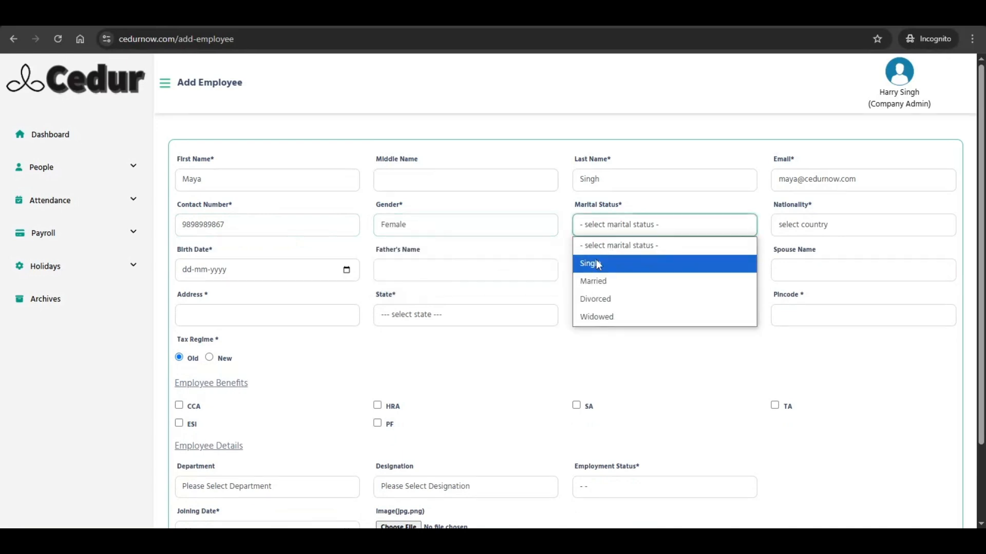
pyautogui.click(591, 280)
pyautogui.click(821, 230)
pyautogui.moveTo(951, 256); pyautogui.dragTo(952, 362)
pyautogui.click(852, 330)
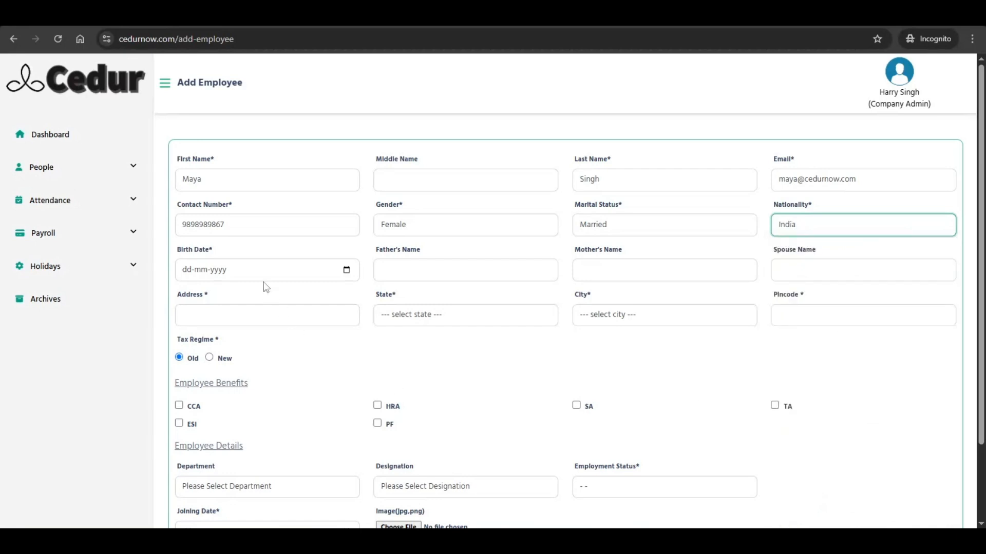
# - Enter the employee's birth date and the father's, mother's and spouse's names
pyautogui.click(346, 271)
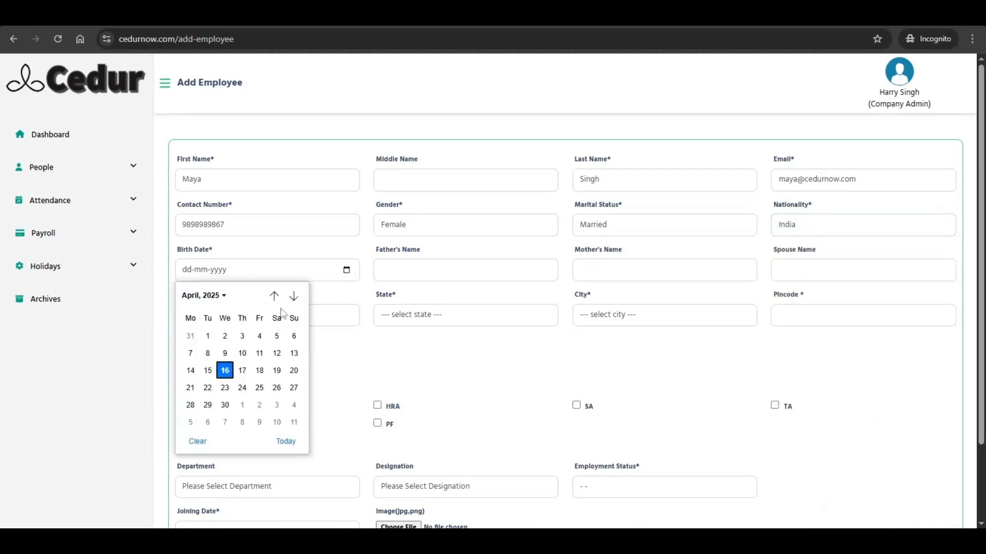
pyautogui.click(217, 273)
pyautogui.click(190, 273)
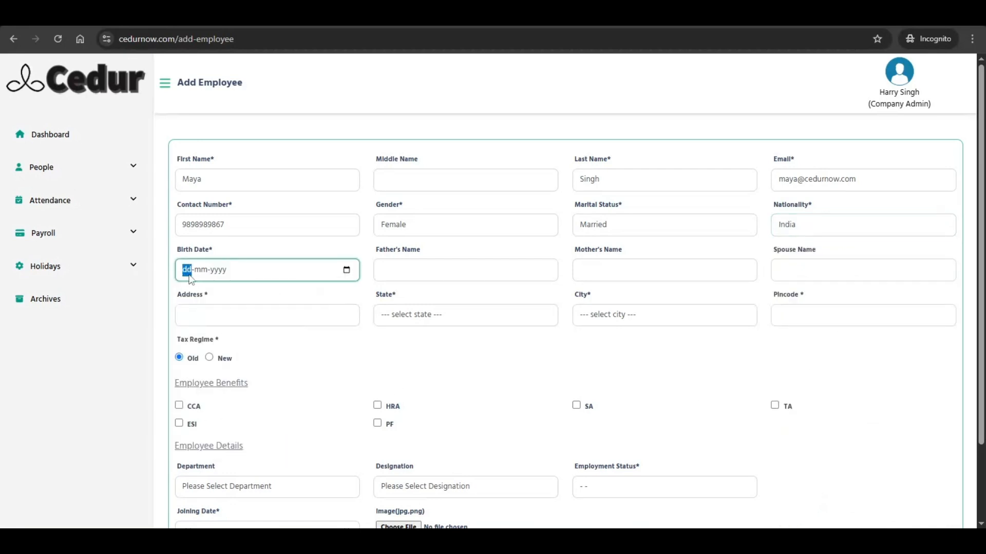
pyautogui.click(397, 263)
pyautogui.write('S Ingh')
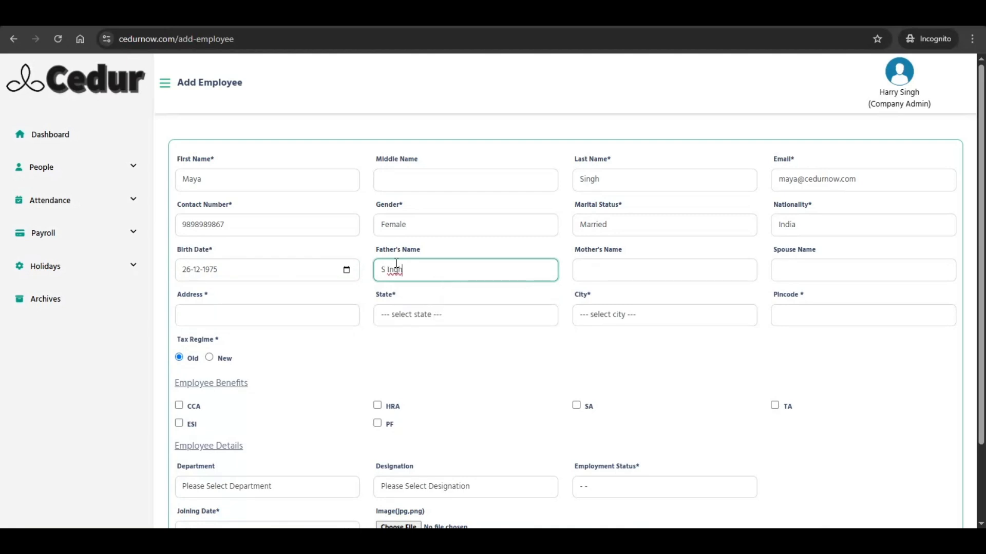
pyautogui.write(' S')
pyautogui.press('Delete')
pyautogui.click(688, 277)
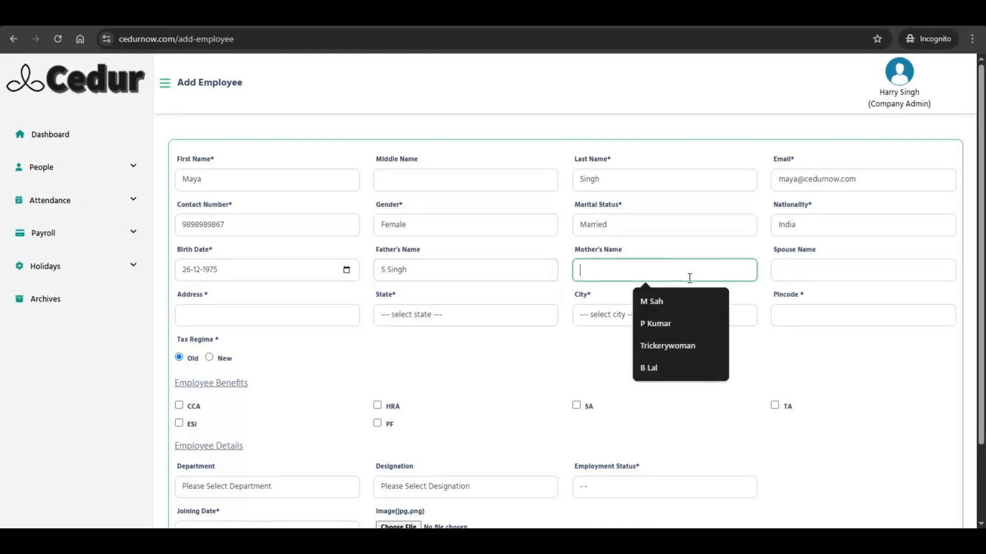
pyautogui.write('A')
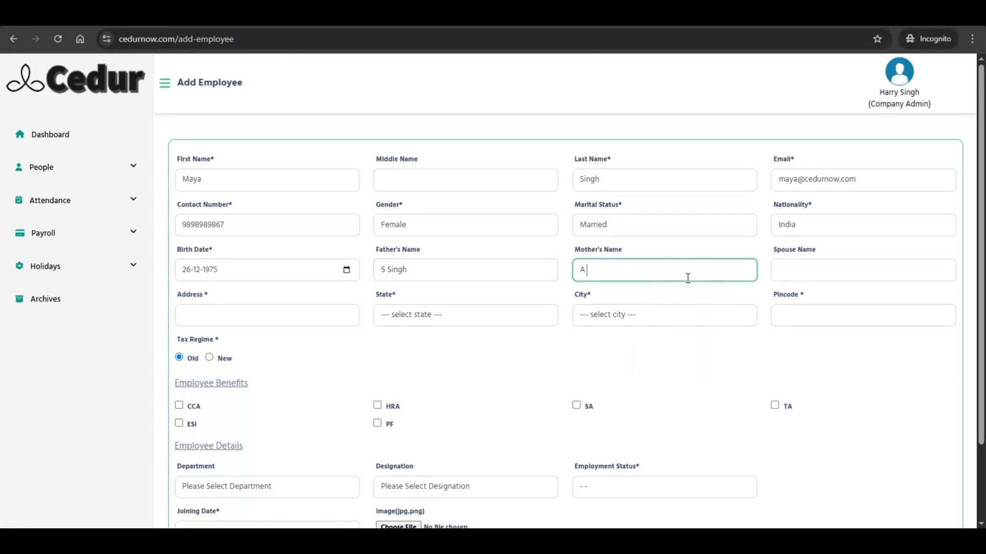
pyautogui.write(' Singh')
pyautogui.click(807, 265)
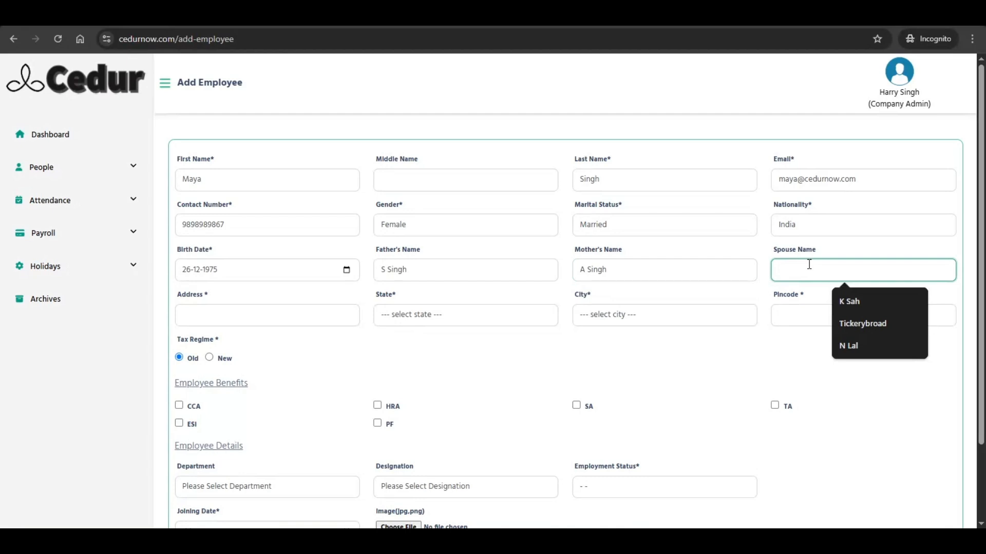
pyautogui.write('G Singh')
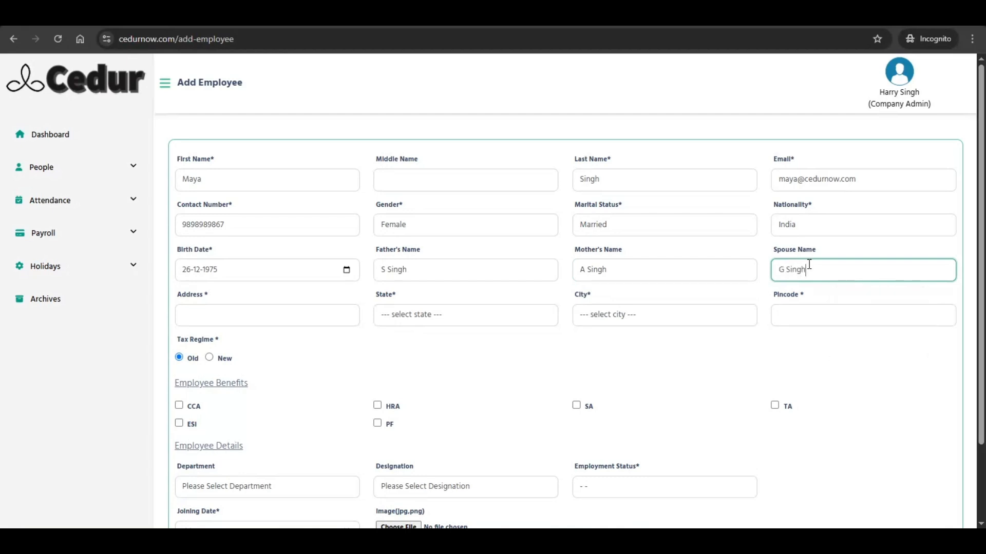
# - Fill the address from a suggestion, choose Delhi (DL) and South Delhi, and add the pincode
pyautogui.click(311, 307)
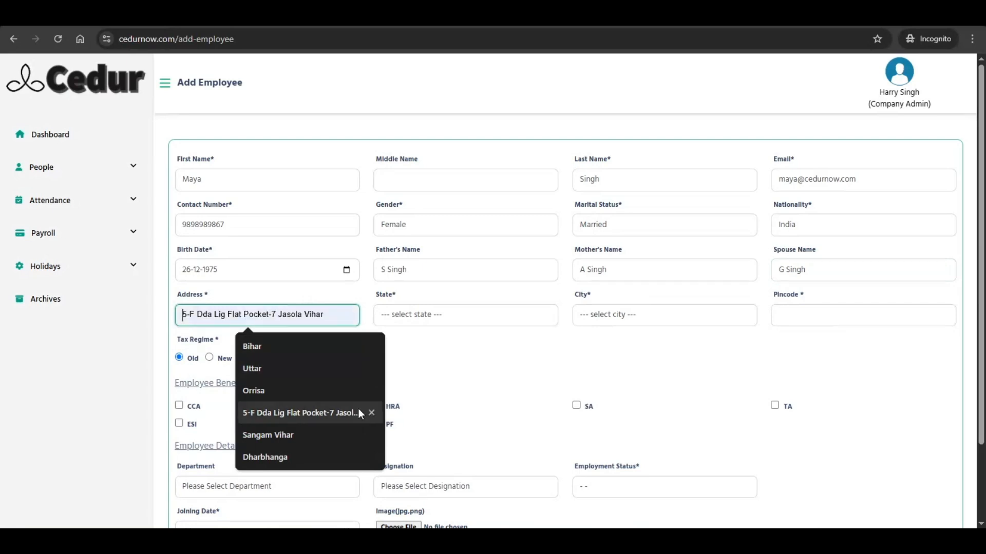
pyautogui.click(341, 413)
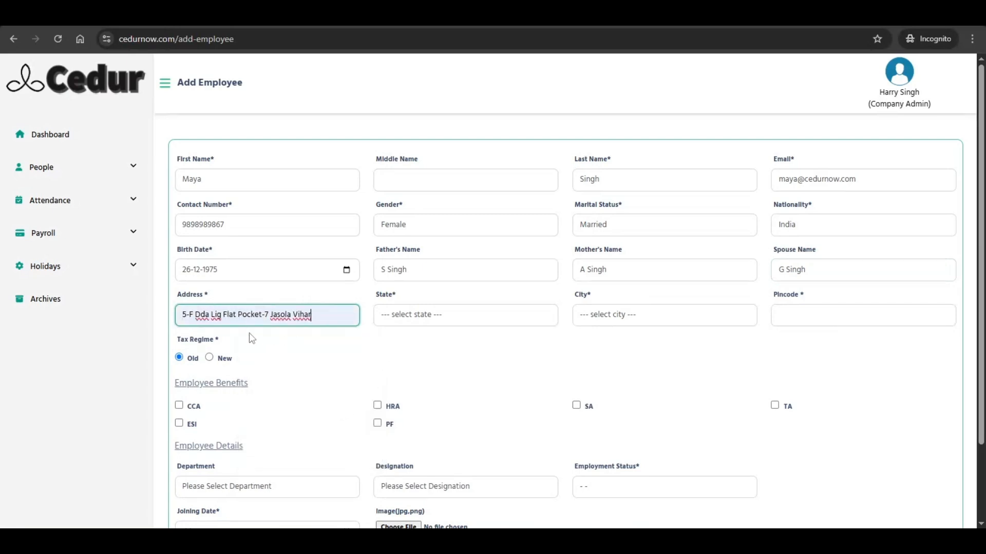
pyautogui.click(431, 324)
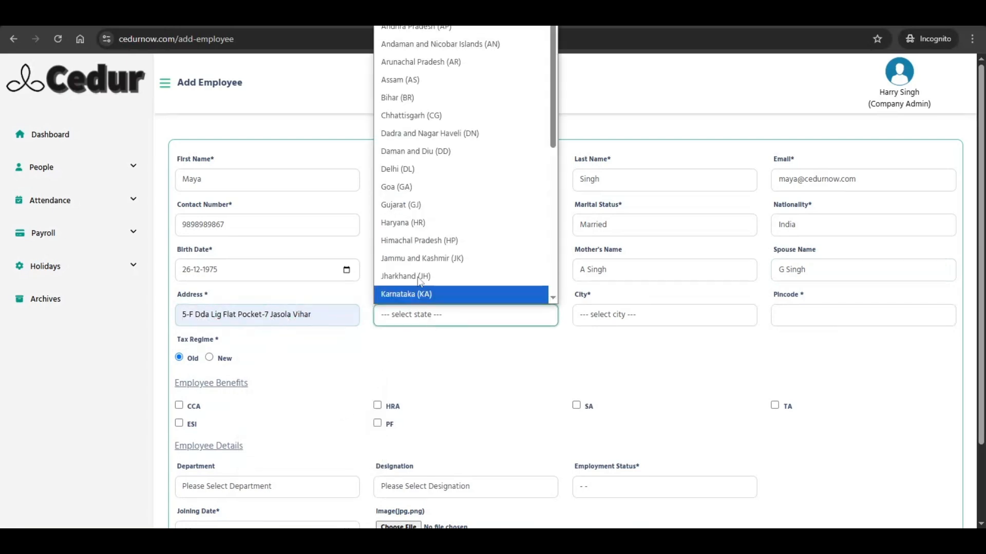
pyautogui.click(414, 165)
pyautogui.click(607, 314)
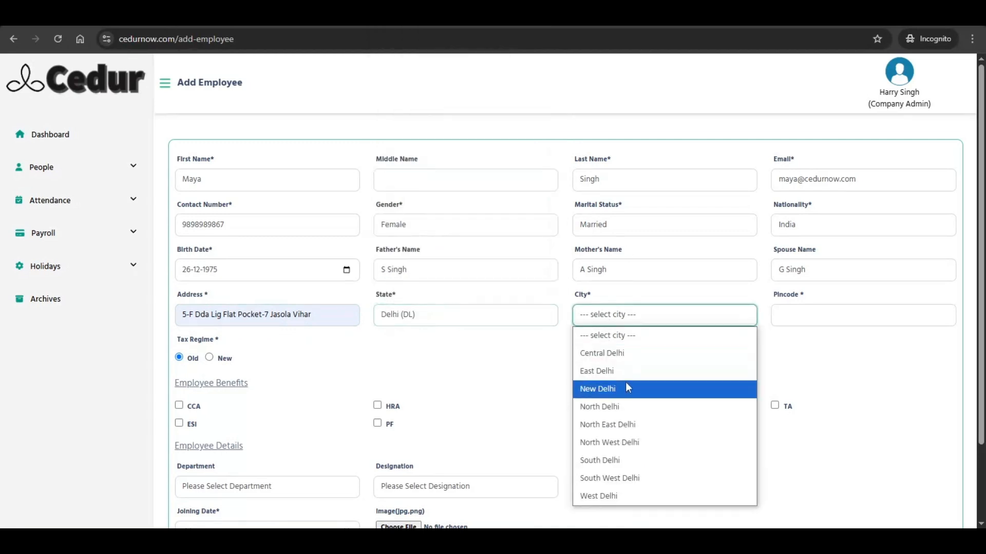
pyautogui.click(619, 458)
pyautogui.click(785, 314)
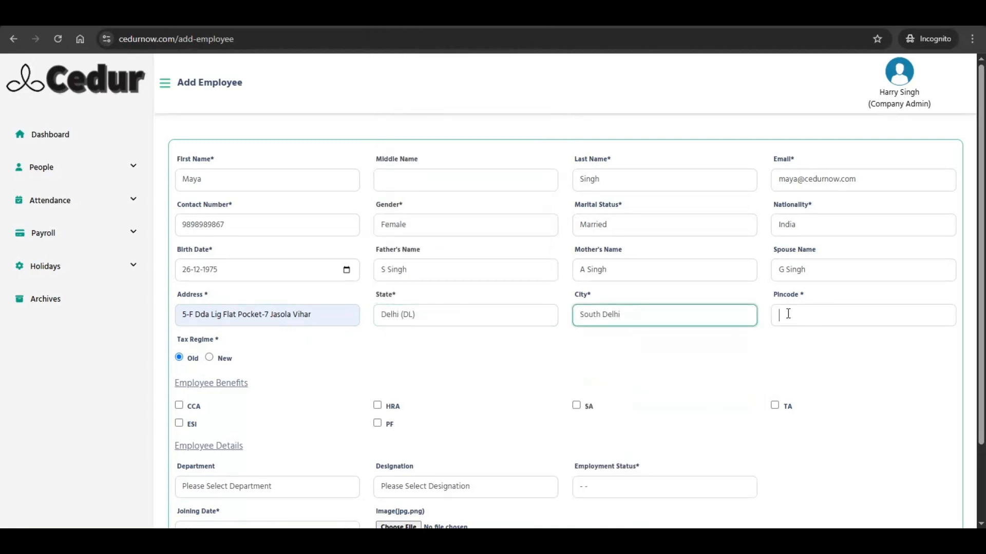
pyautogui.click(846, 344)
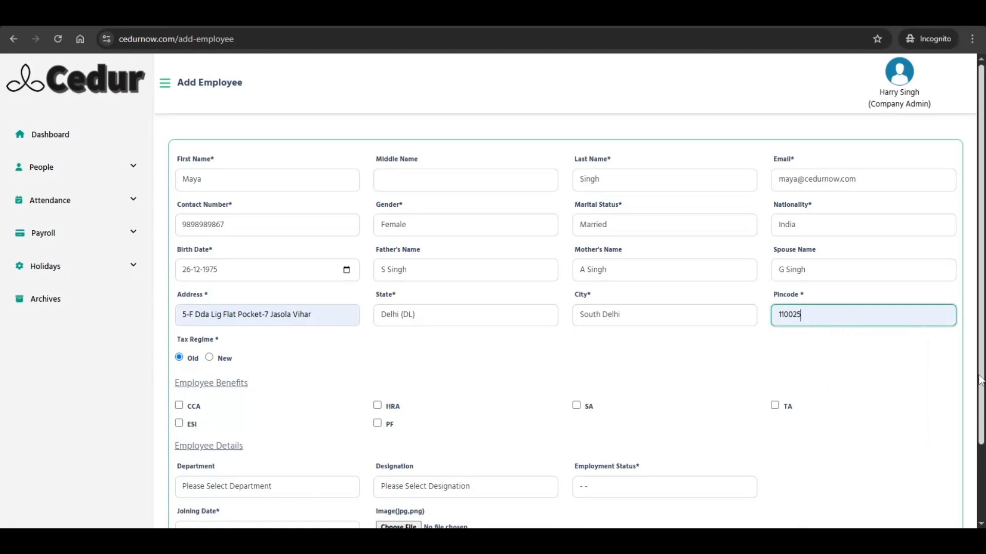
pyautogui.moveTo(980, 379); pyautogui.dragTo(973, 458)
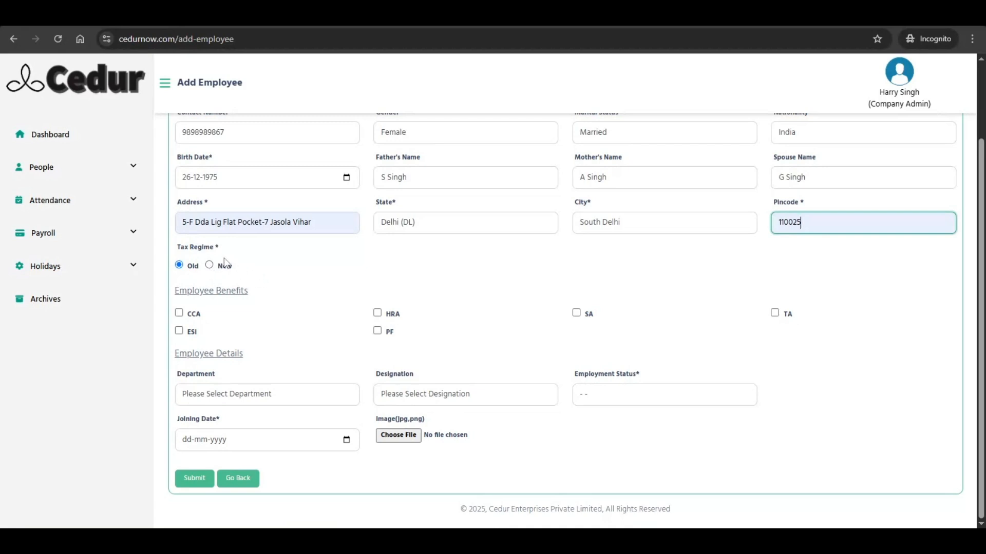
# - Choose the New tax regime and add HRA, TA, SA and ESI benefits
pyautogui.click(209, 266)
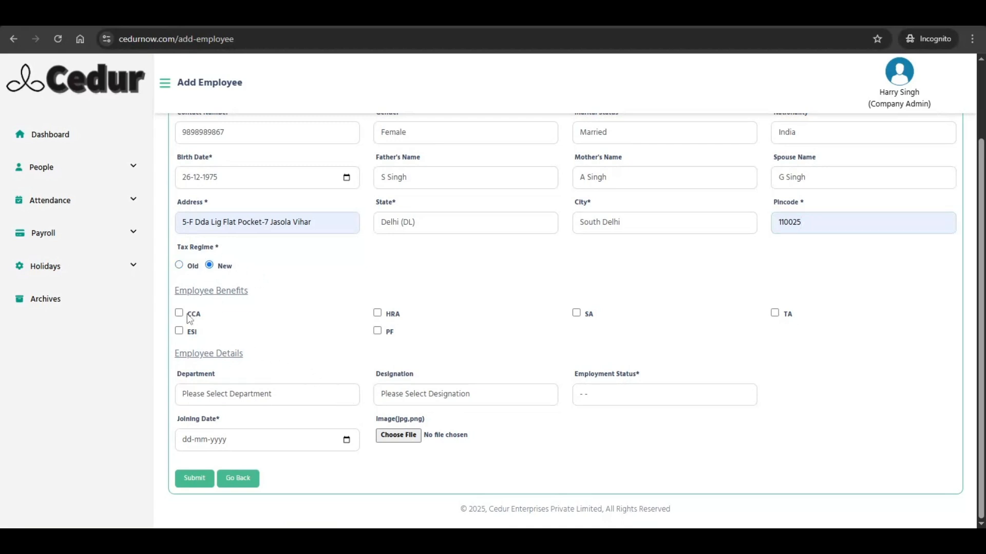
pyautogui.click(379, 316)
pyautogui.click(775, 314)
pyautogui.click(576, 314)
pyautogui.click(178, 332)
# - Set Administrative department, Manager designation, Full Time Permanent, joining 01-04-2025, and submit
pyautogui.click(290, 399)
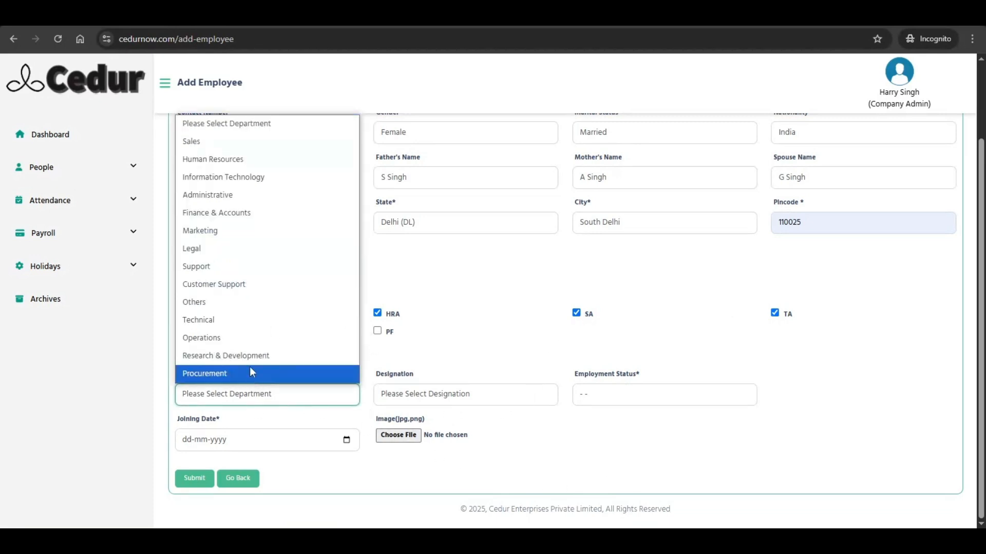
pyautogui.click(247, 195)
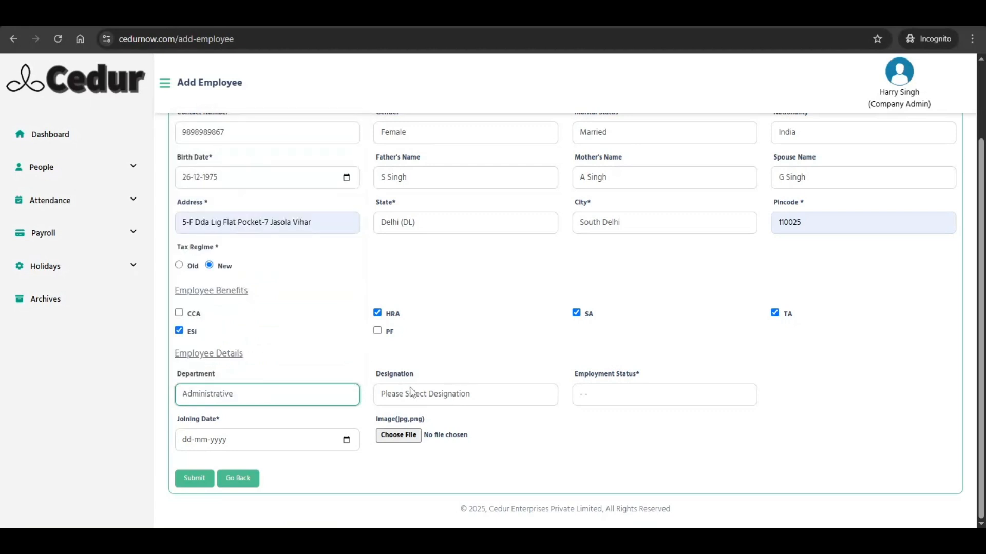
pyautogui.click(414, 394)
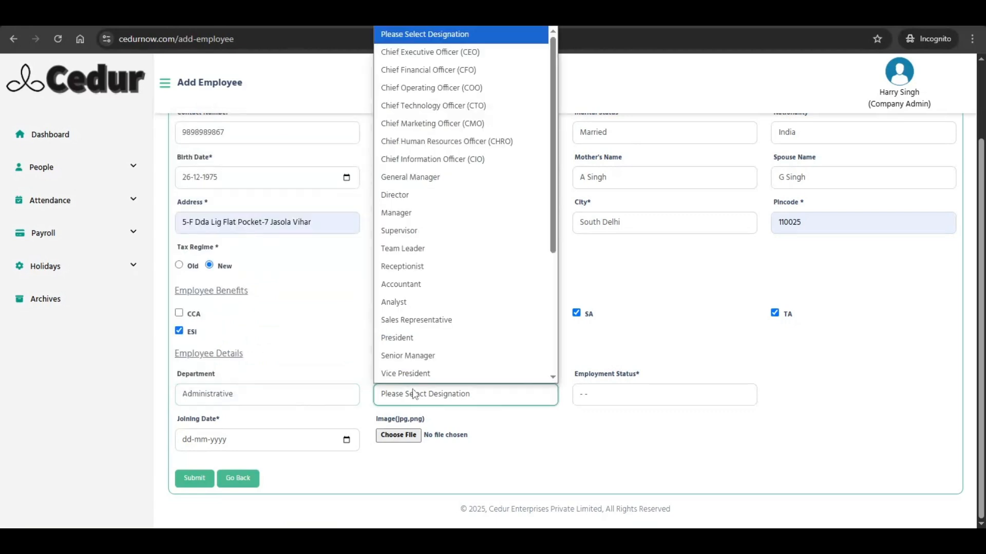
pyautogui.click(427, 210)
pyautogui.click(619, 390)
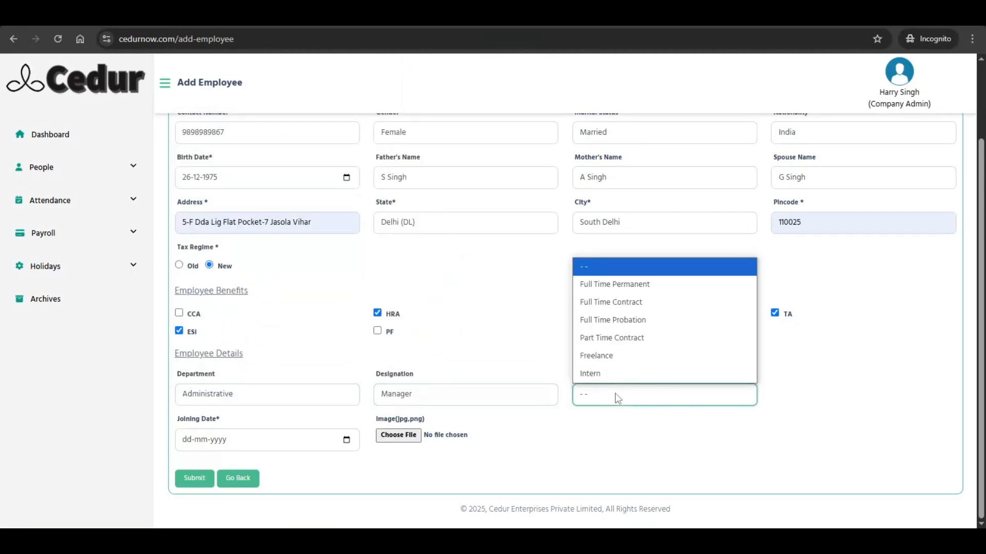
pyautogui.click(630, 284)
pyautogui.click(347, 440)
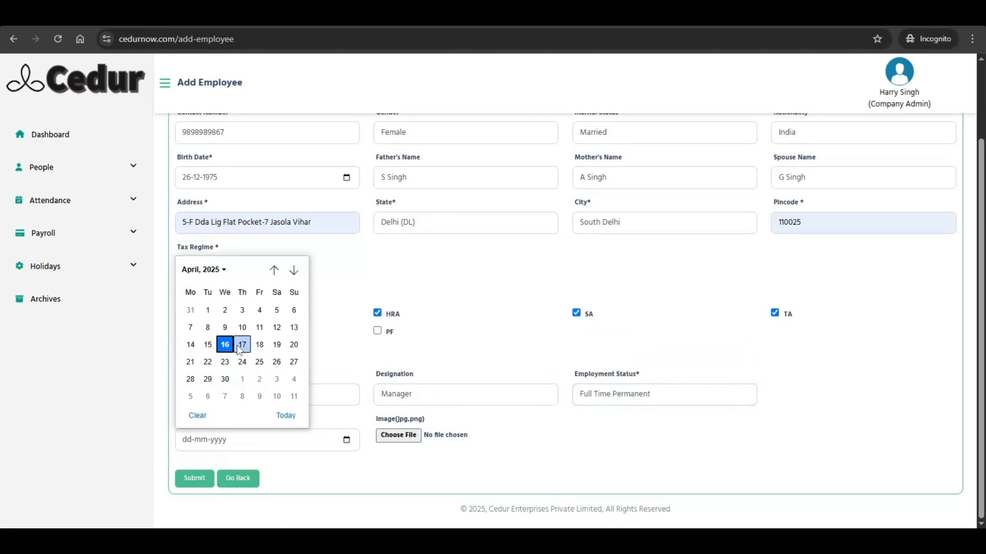
pyautogui.click(208, 310)
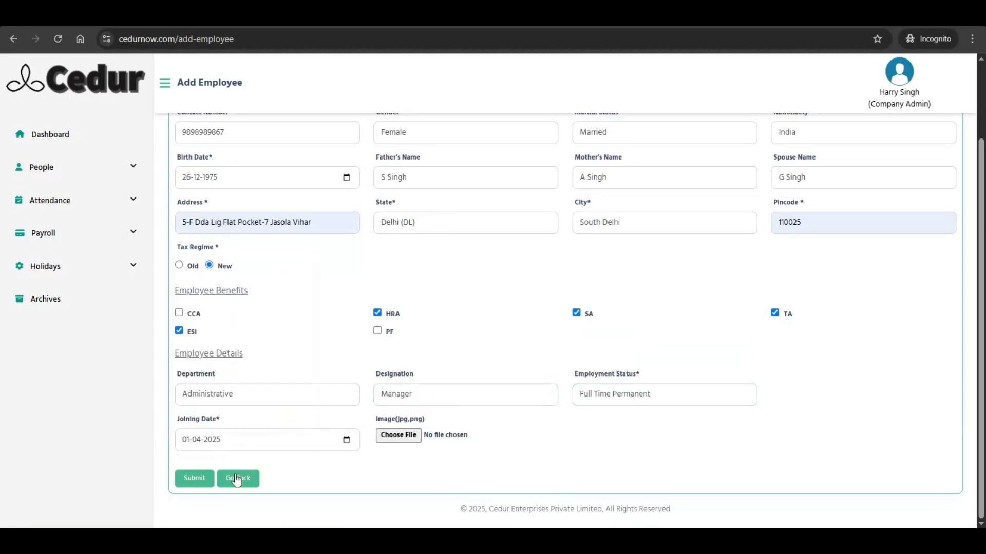
pyautogui.click(199, 479)
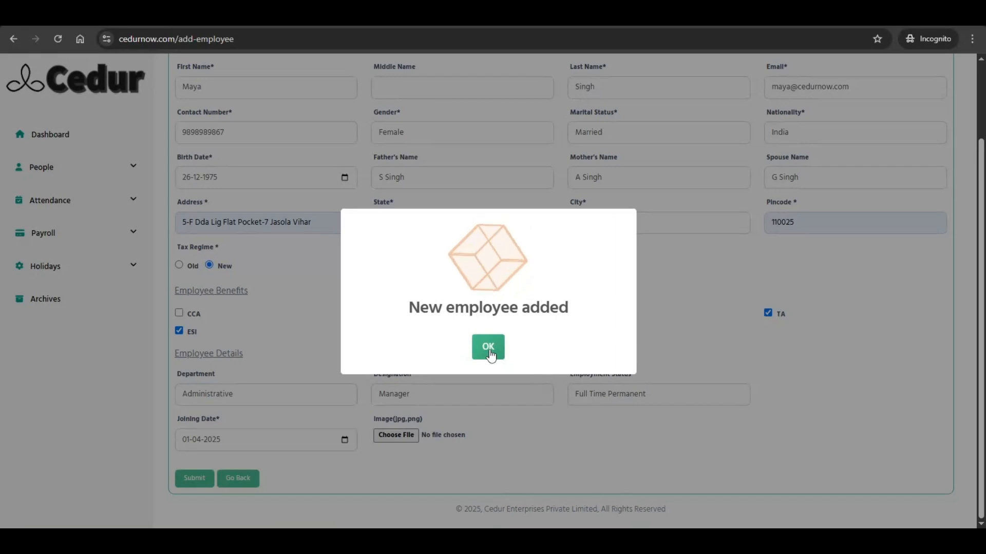
# - Acknowledge the employee-added confirmation and go to the Salary Breakdown page
pyautogui.click(488, 348)
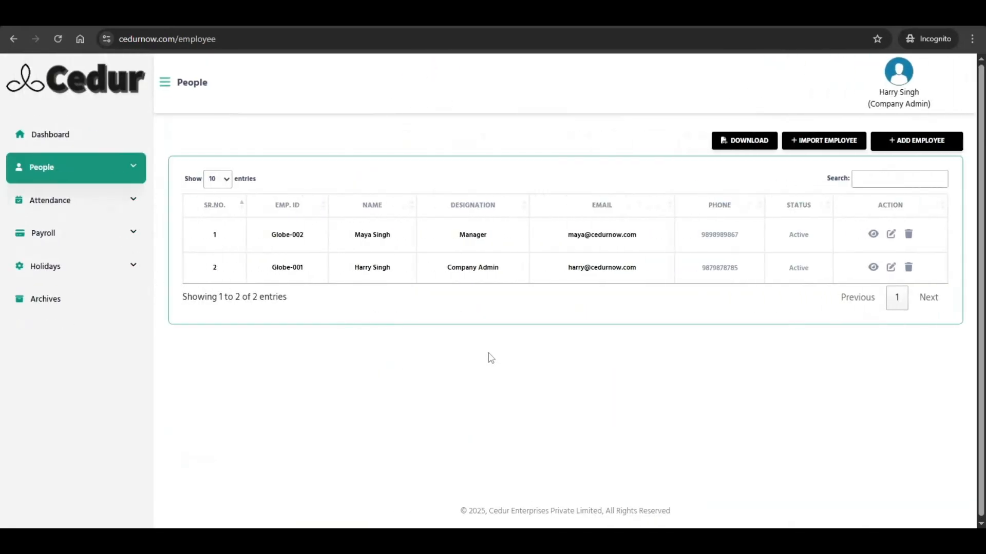
pyautogui.click(125, 183)
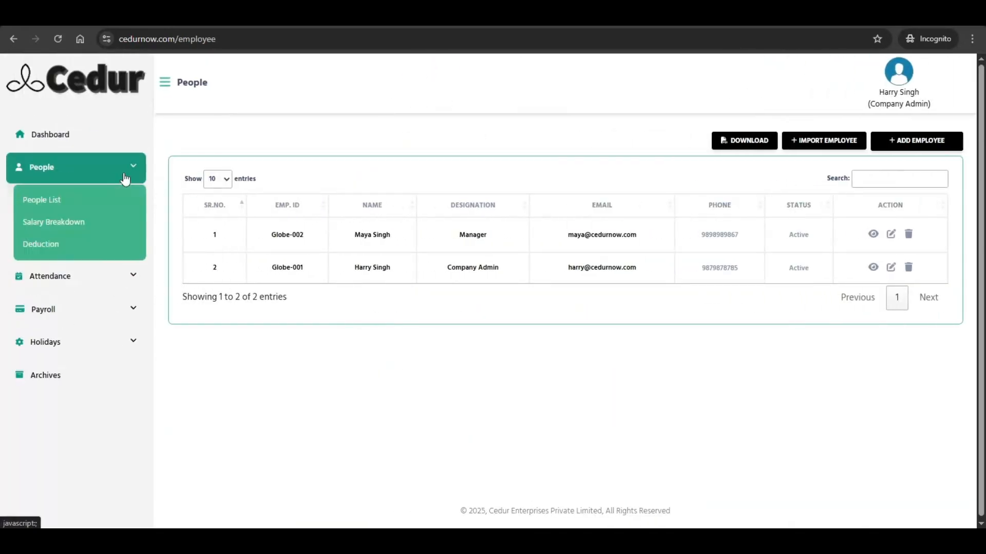
pyautogui.click(84, 226)
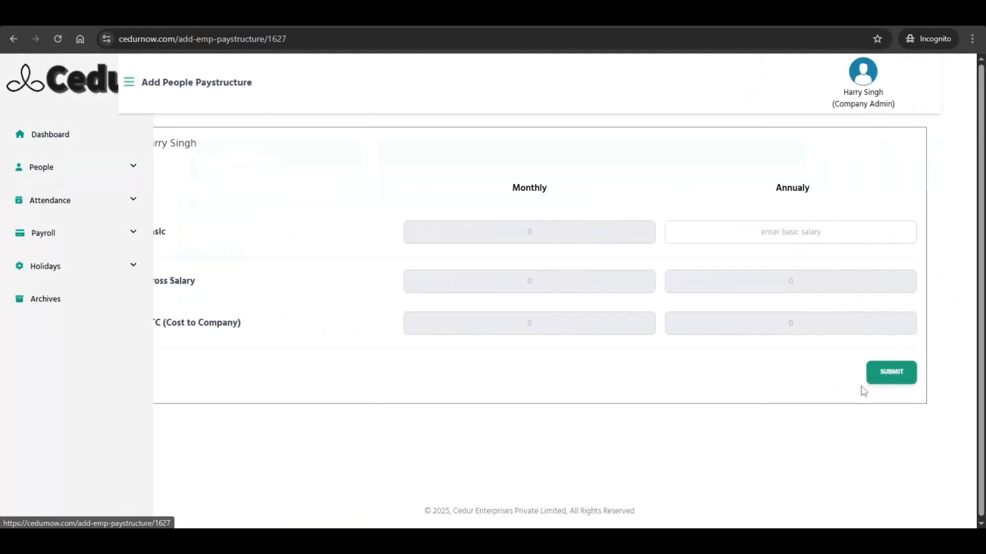
# - Save the Company Admin's salary structure with 1000000 annual basic
pyautogui.click(811, 232)
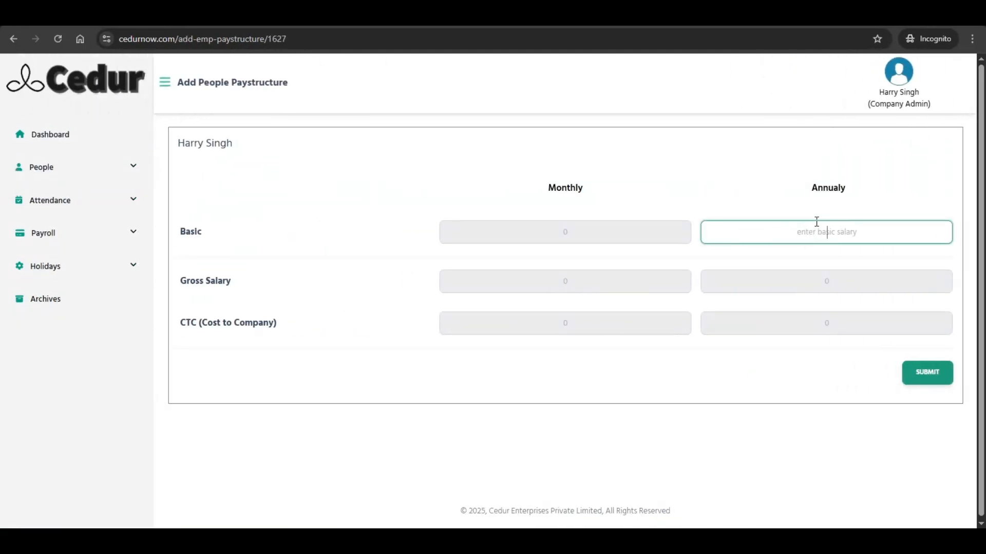
pyautogui.write('1000000')
pyautogui.click(806, 366)
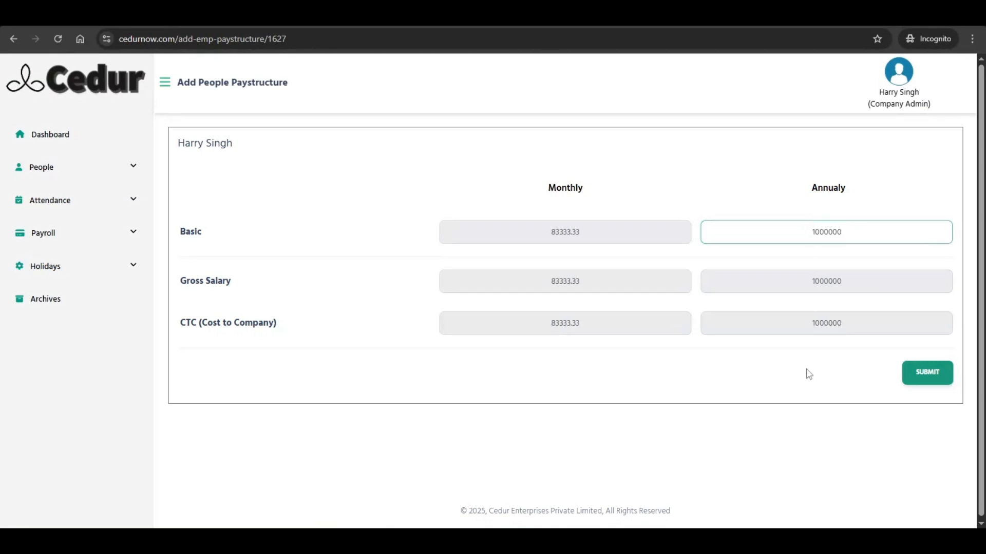
pyautogui.click(919, 380)
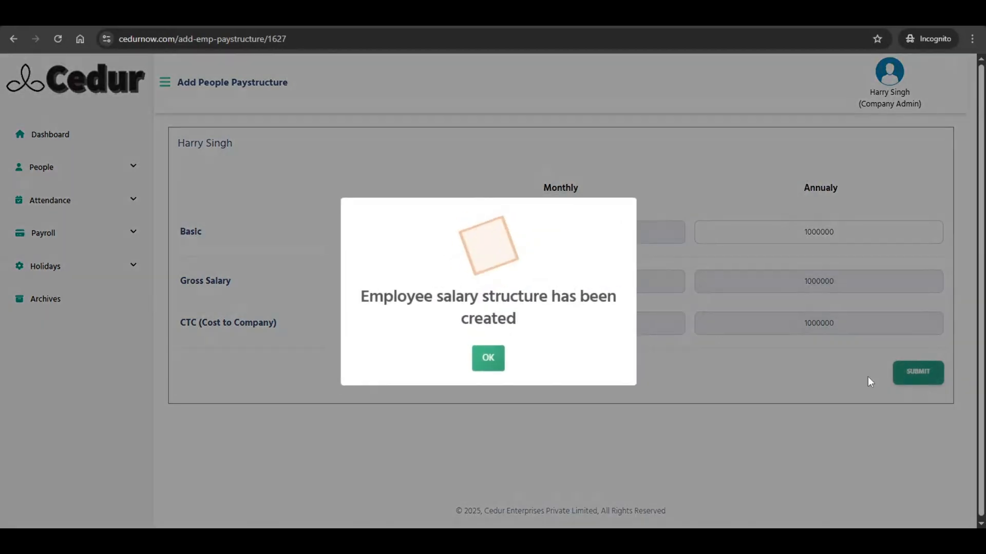
pyautogui.click(487, 359)
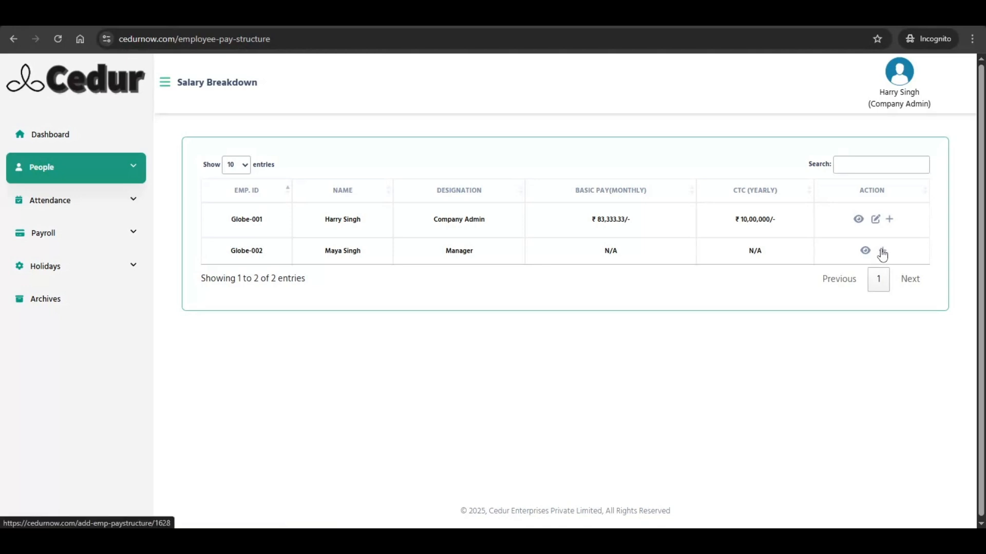
pyautogui.click(879, 251)
# - Give the Manager 1200000 annual basic and 400000 annual HRA, then save the structure
pyautogui.click(780, 237)
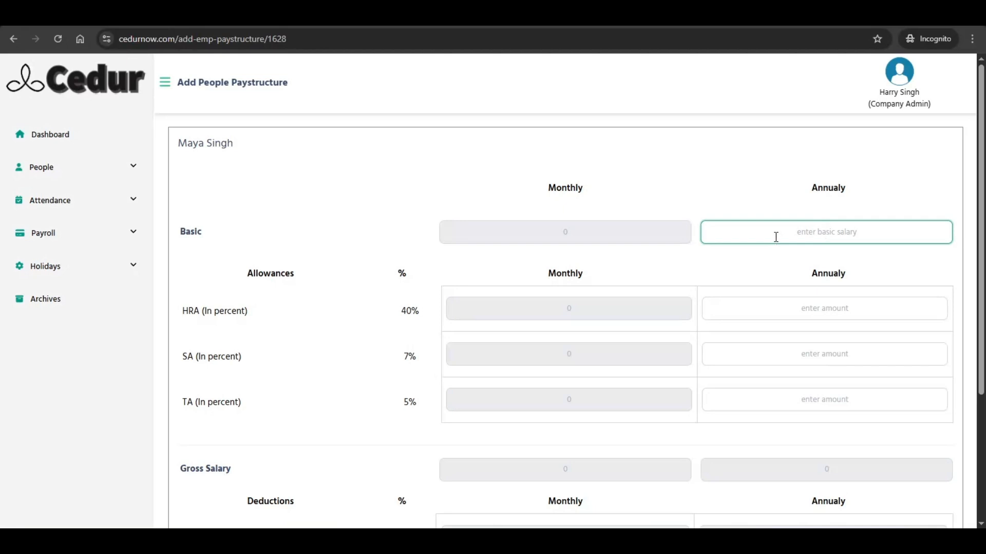
pyautogui.write('1200000')
pyautogui.click(777, 264)
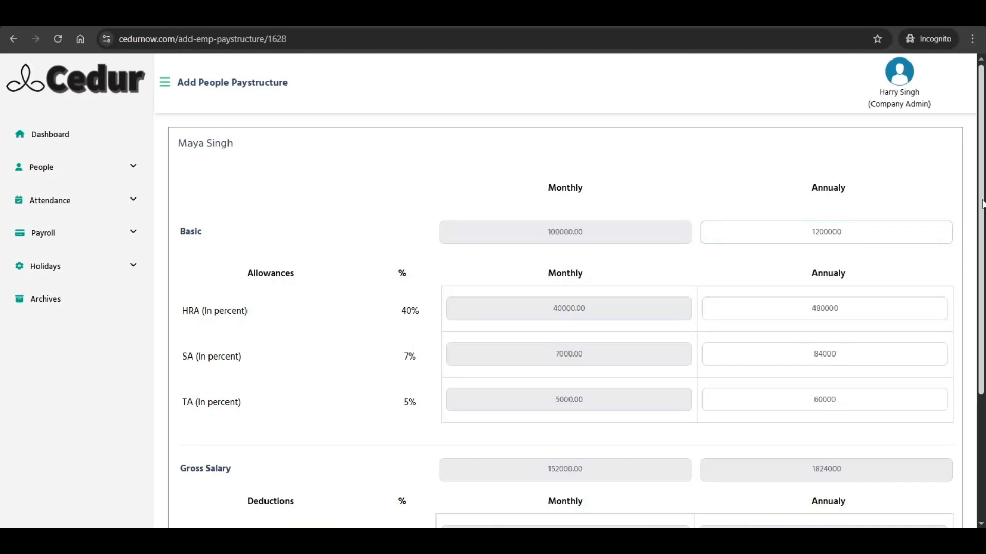
pyautogui.moveTo(981, 203); pyautogui.dragTo(977, 277)
pyautogui.click(821, 204)
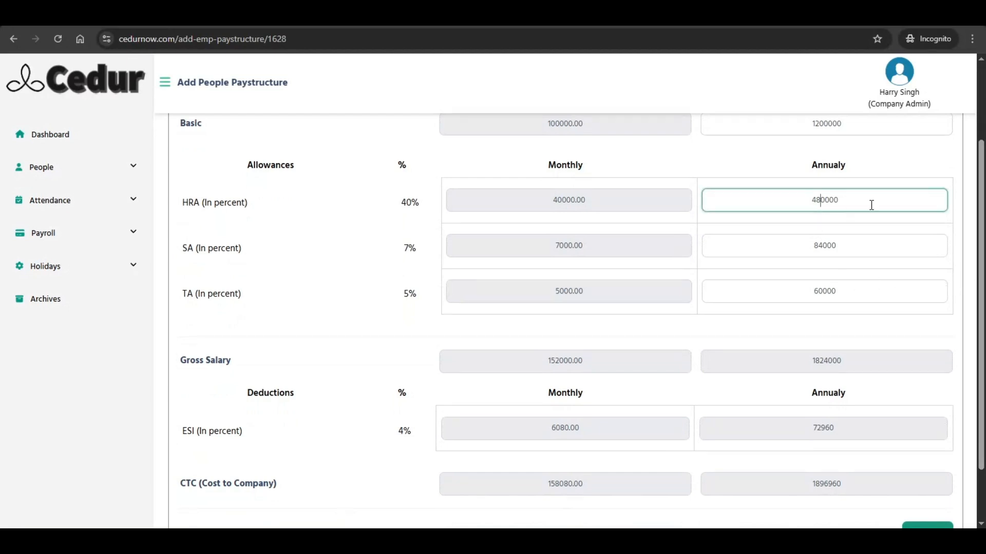
pyautogui.press('BackSpace')
pyautogui.write('0')
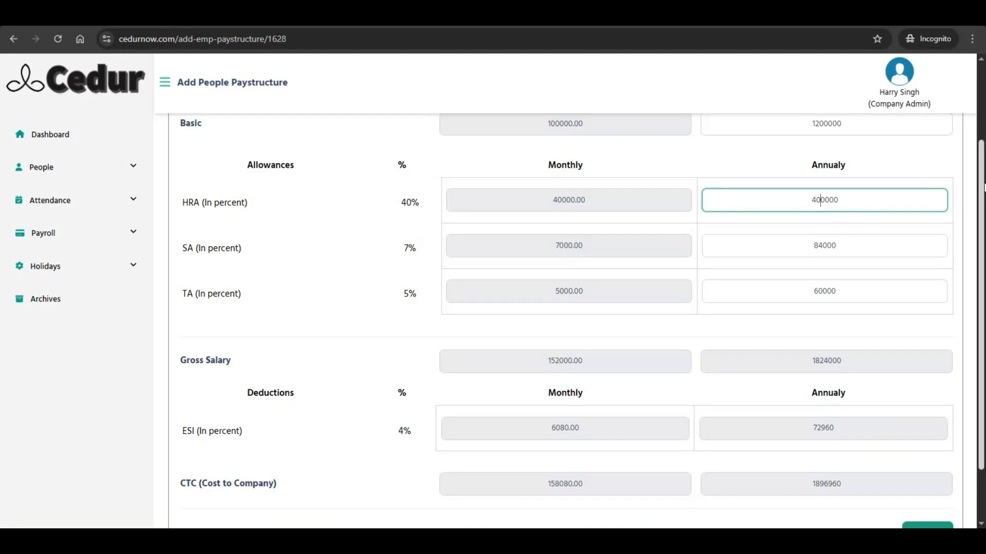
pyautogui.moveTo(981, 189); pyautogui.dragTo(977, 308)
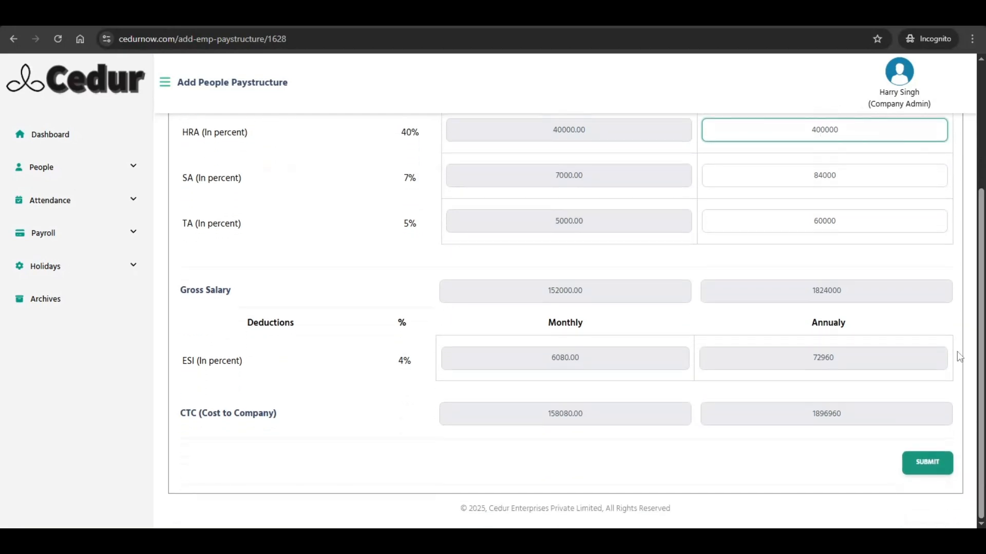
pyautogui.click(929, 465)
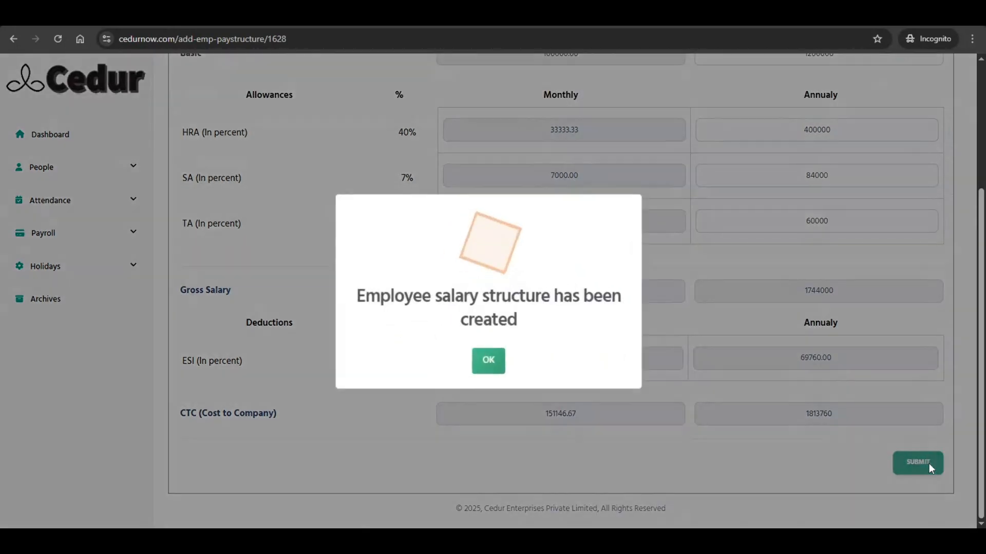
pyautogui.click(487, 361)
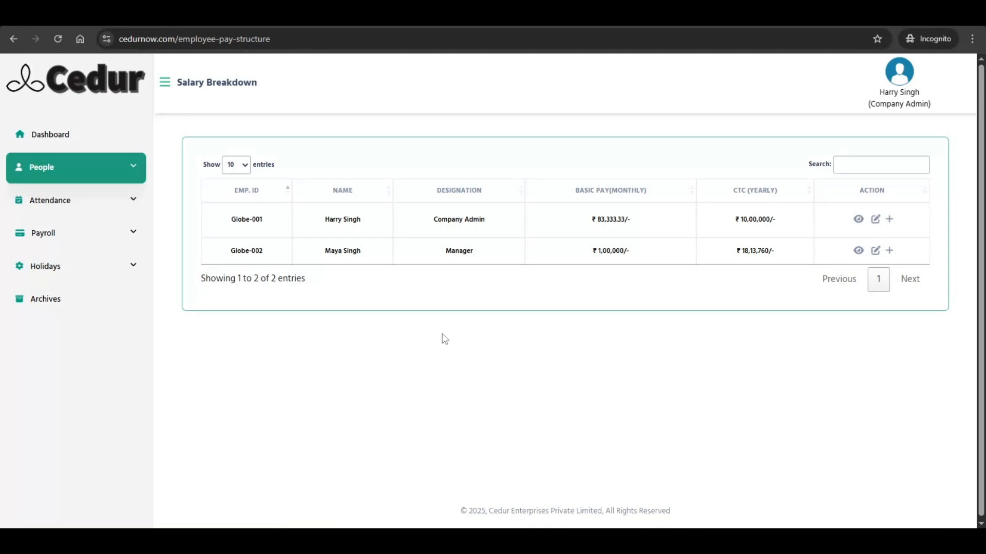
# - Go from the dashboard to the Mark Attendance page
pyautogui.click(62, 135)
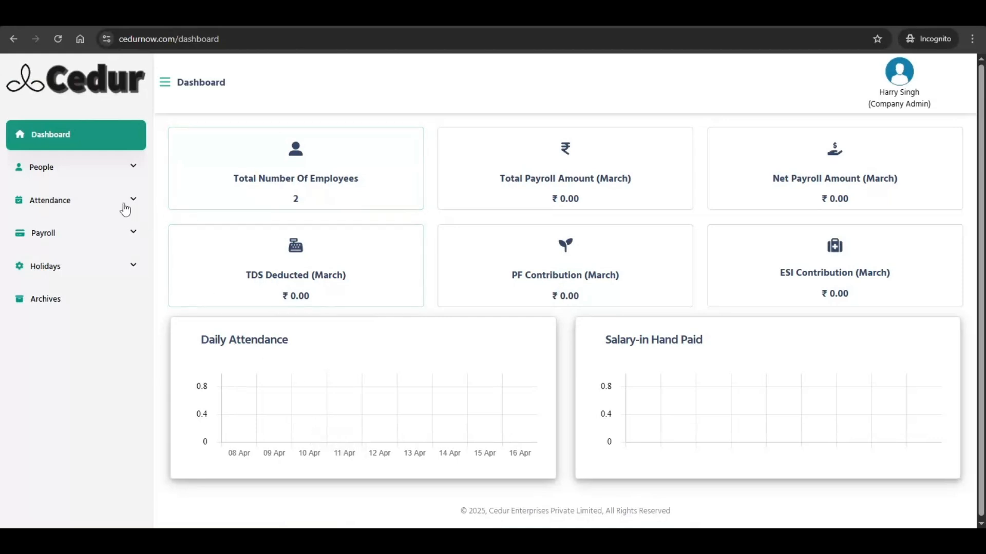
pyautogui.click(125, 205)
pyautogui.click(115, 229)
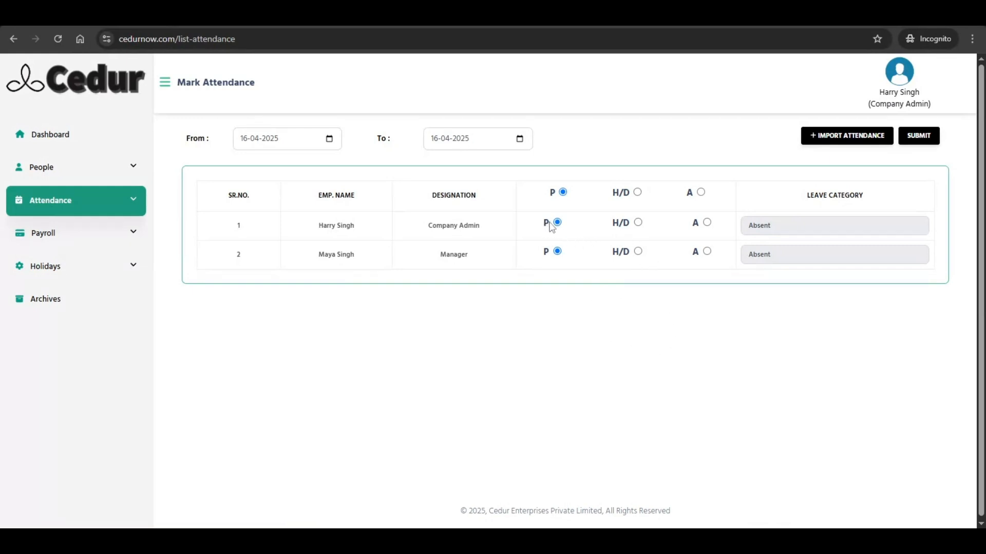
# - Mark the Company Admin absent on Sick Leave, keep the Manager present, and submit
pyautogui.click(707, 223)
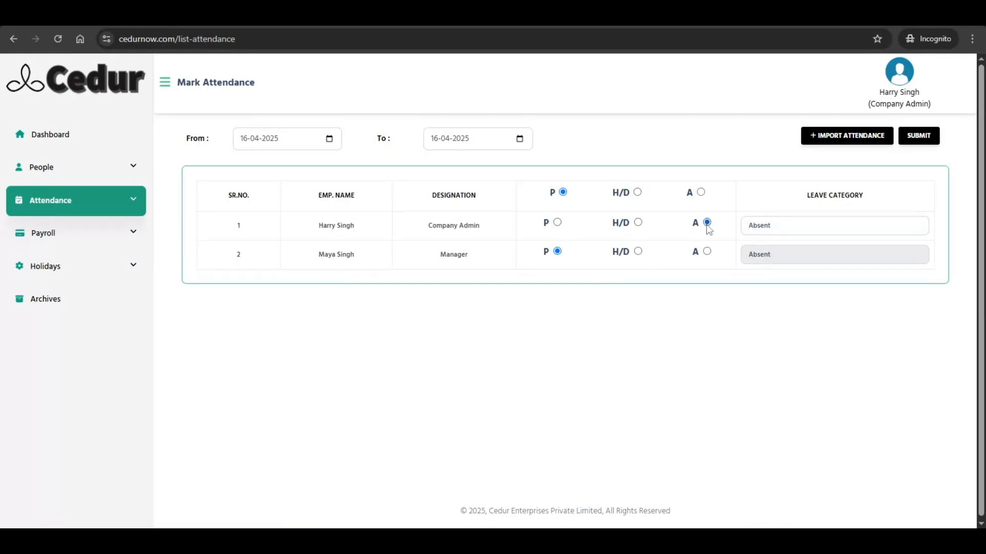
pyautogui.click(640, 224)
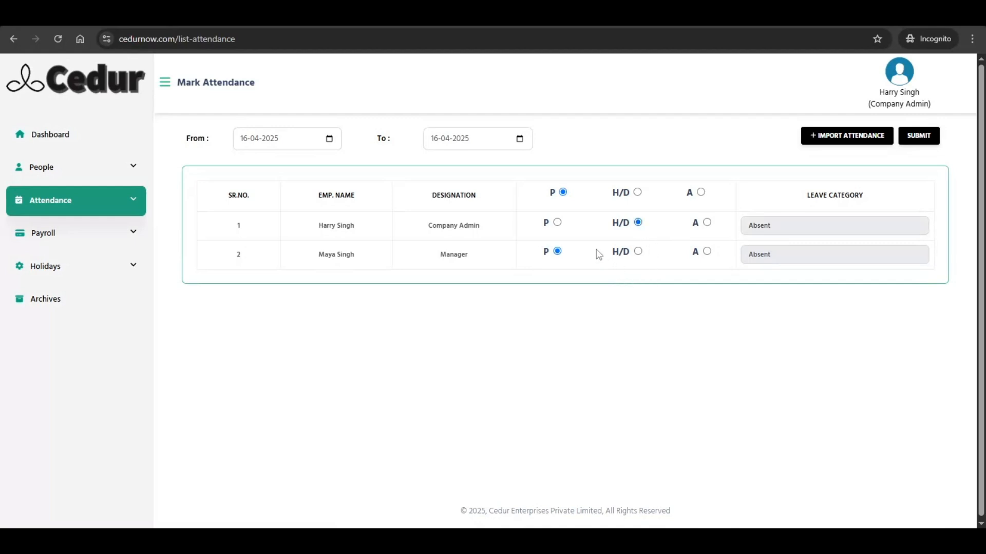
pyautogui.click(707, 223)
pyautogui.click(776, 229)
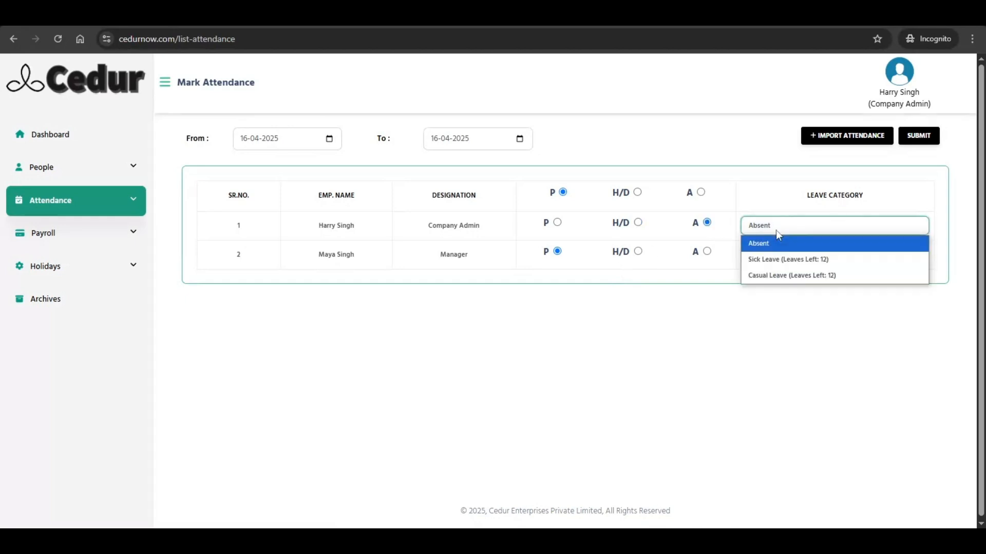
pyautogui.click(801, 256)
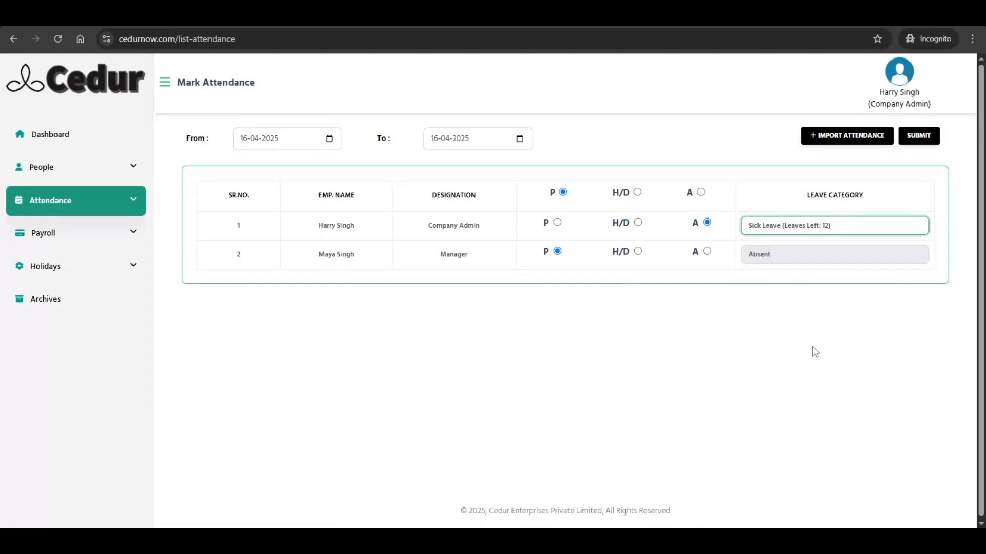
pyautogui.click(919, 138)
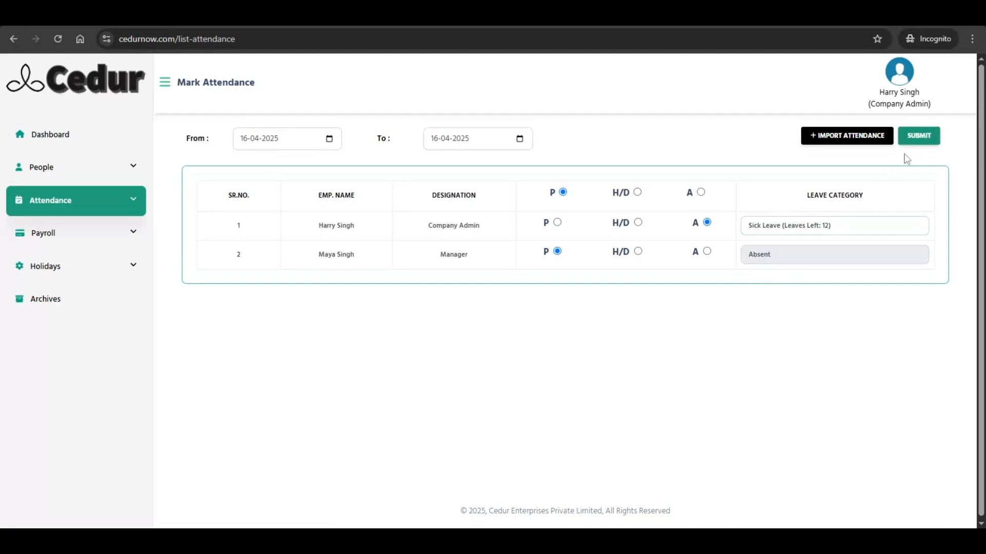
pyautogui.click(492, 350)
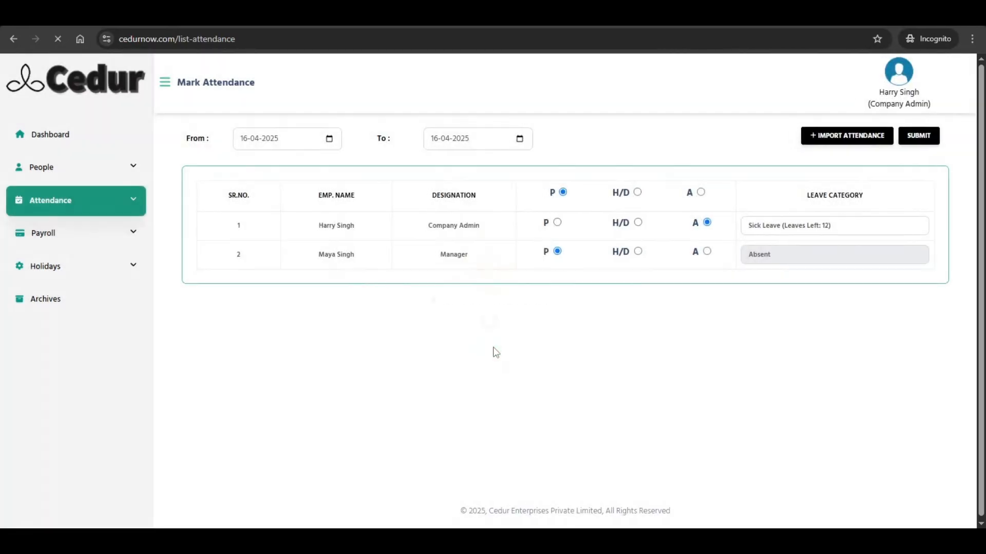
pyautogui.click(73, 139)
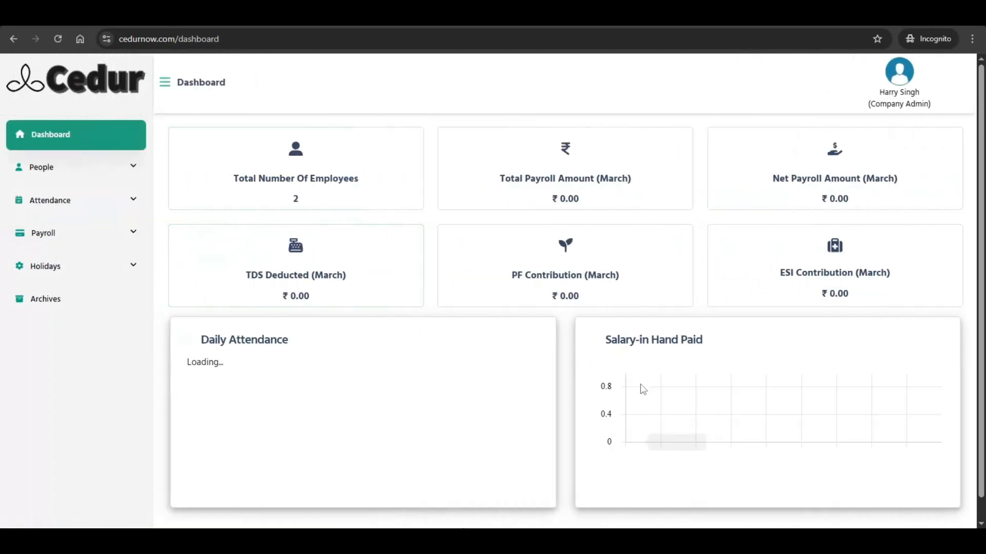
# - Check the dashboard's Daily Attendance bar for 16 Apr showing 2 present
pyautogui.moveTo(485, 431)
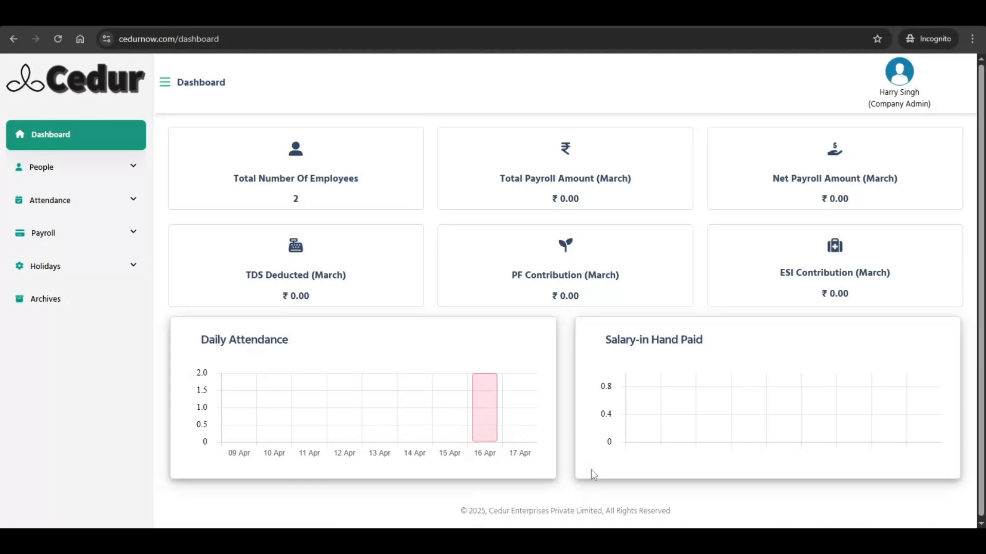
pyautogui.moveTo(477, 414)
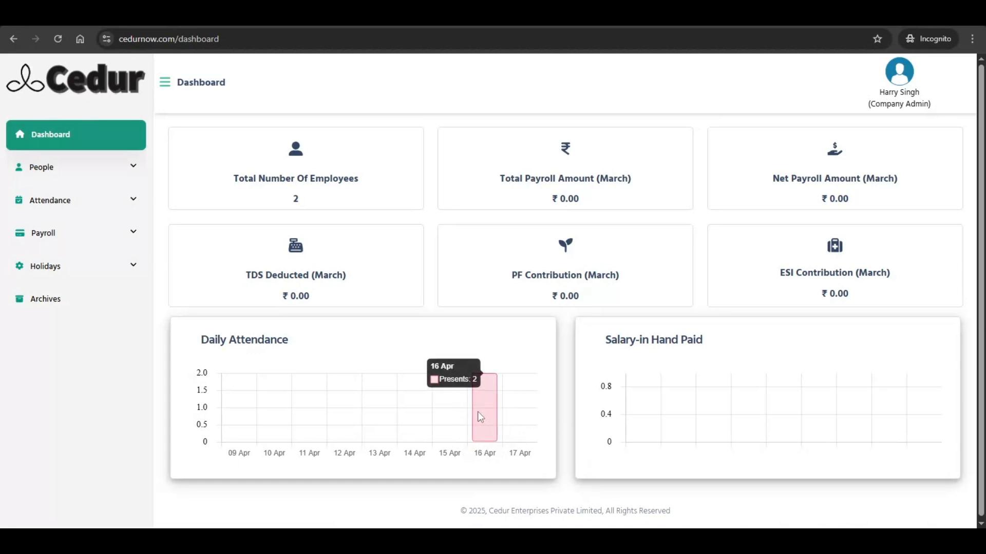
# - Open Cedur's YouTube channel from the Connect with us footer of the homepage
pyautogui.moveTo(708, 406)
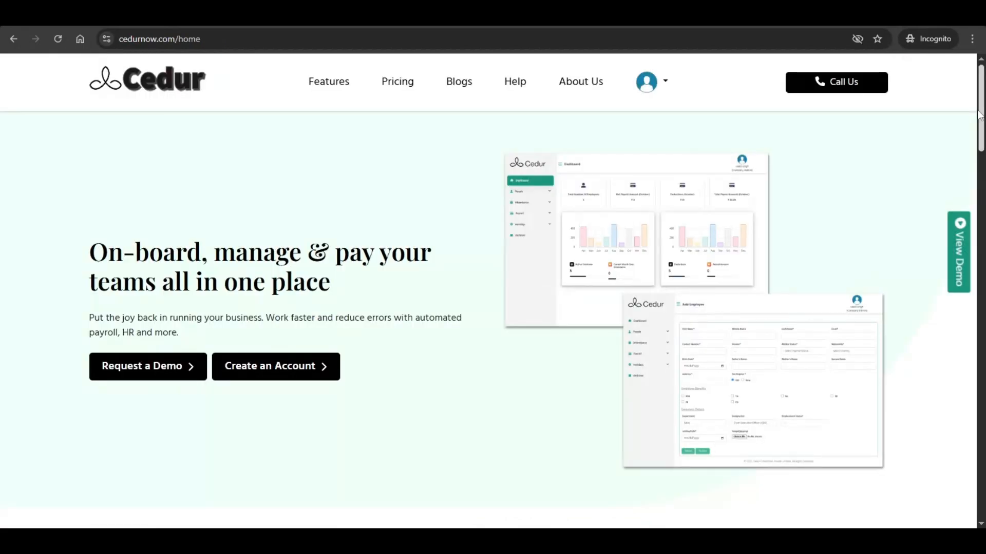
pyautogui.scroll(-8, 493, 308)
pyautogui.scroll(-20, 968, 487)
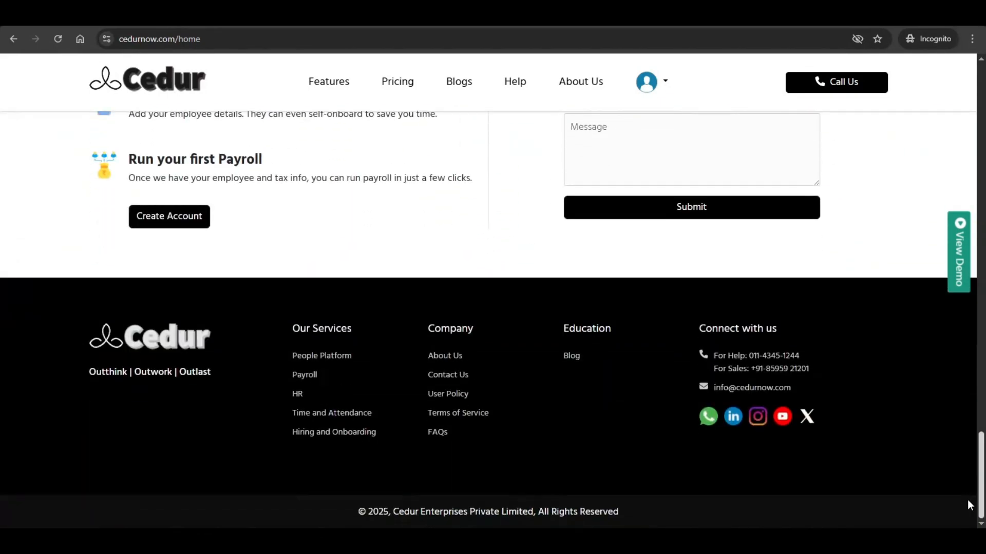
pyautogui.scroll(20, 968, 501)
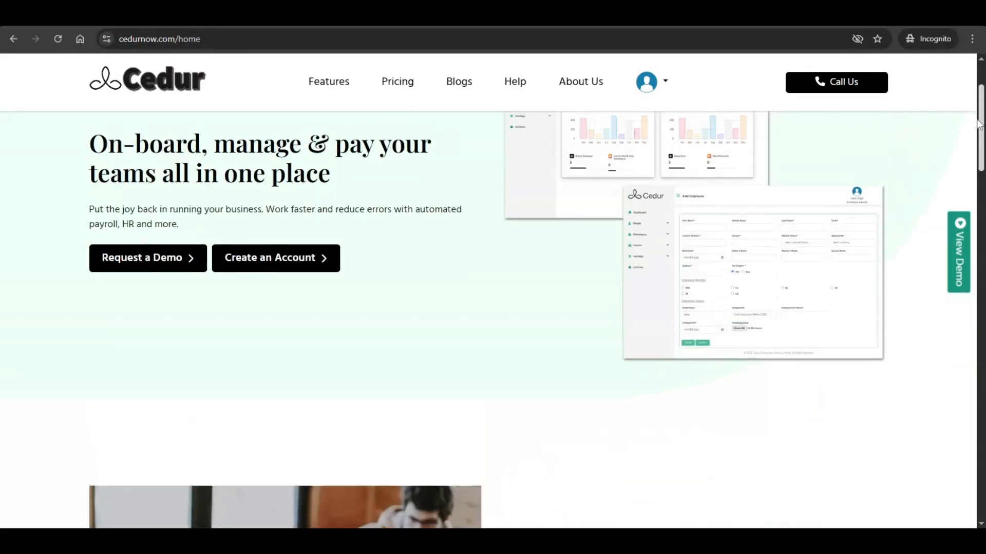
pyautogui.scroll(-20, 972, 102)
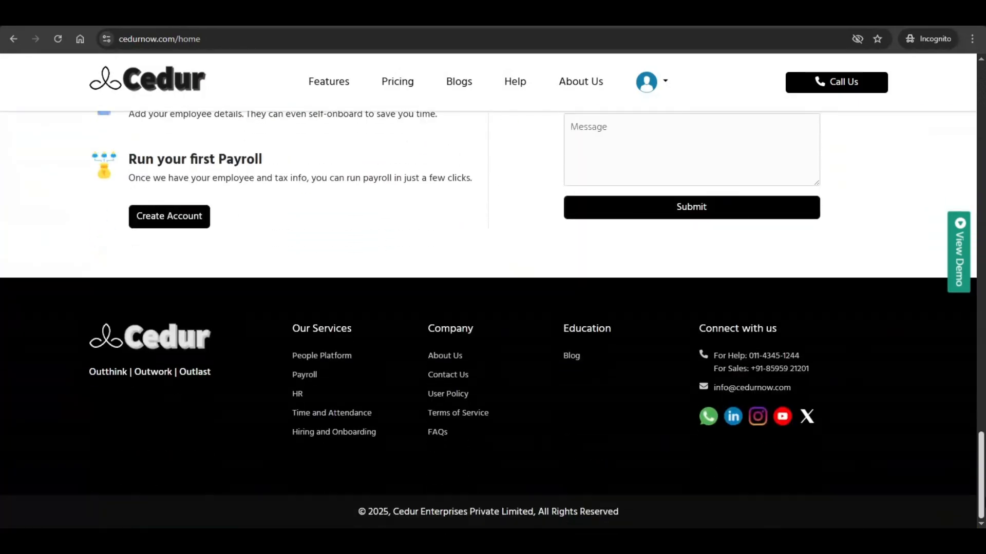
pyautogui.click(784, 417)
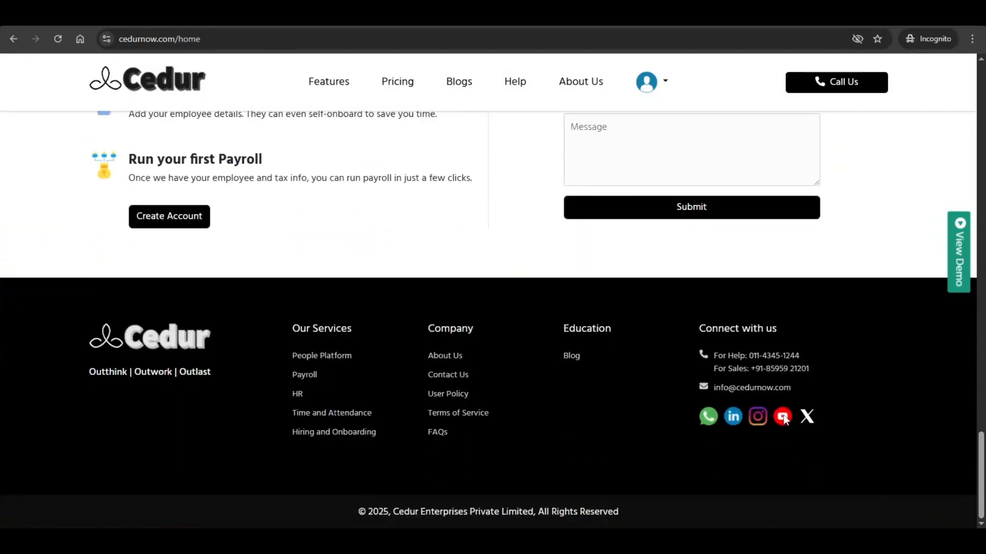